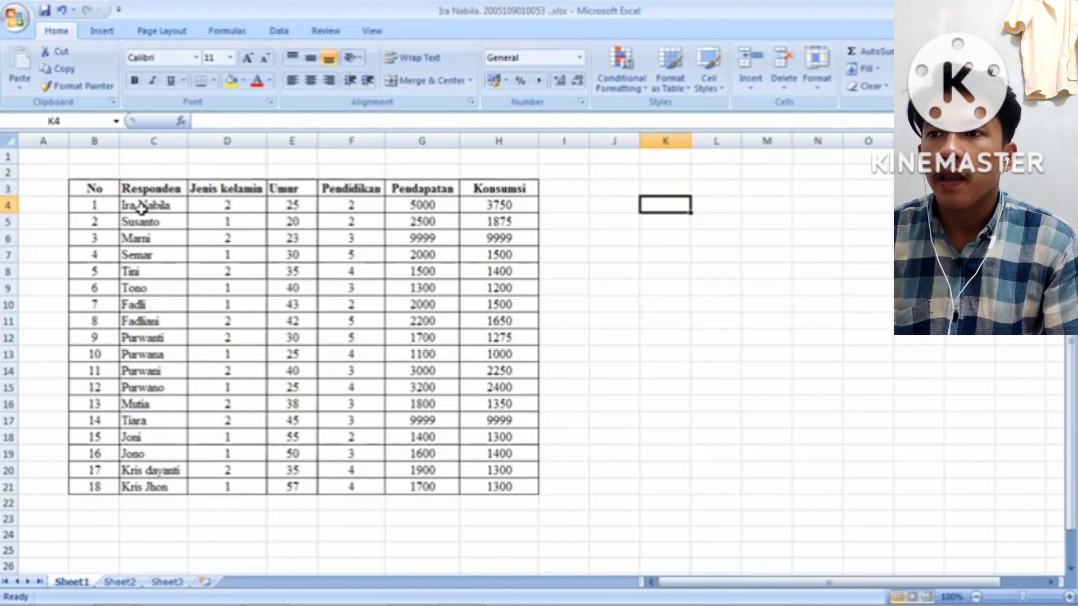
Copy the respondent data range C4:H21, names through Konsumsi, from the Excel table
click(143, 209)
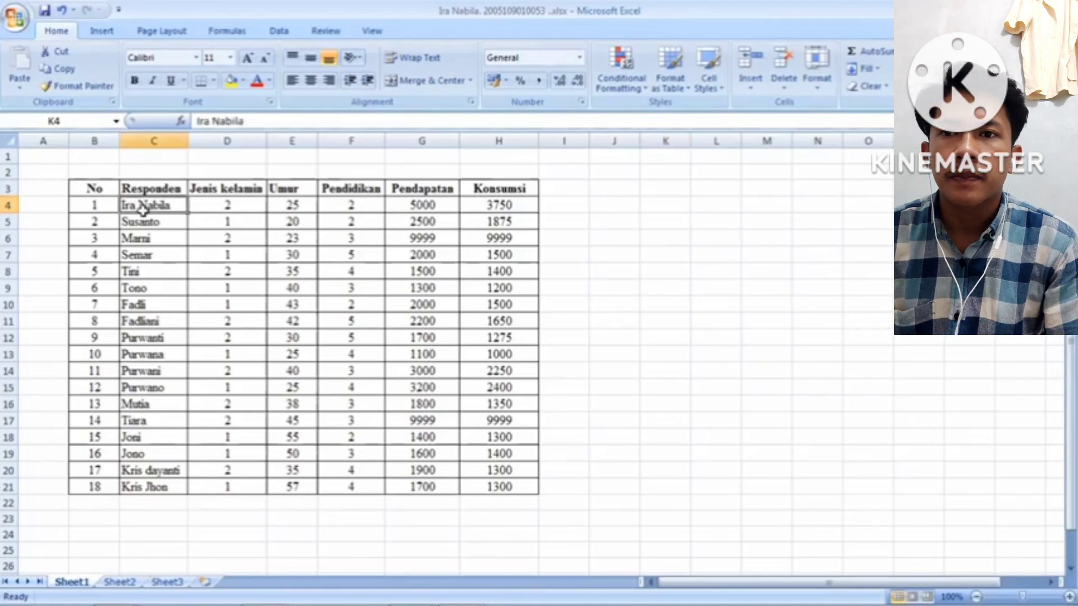
drag(142, 209, 486, 488)
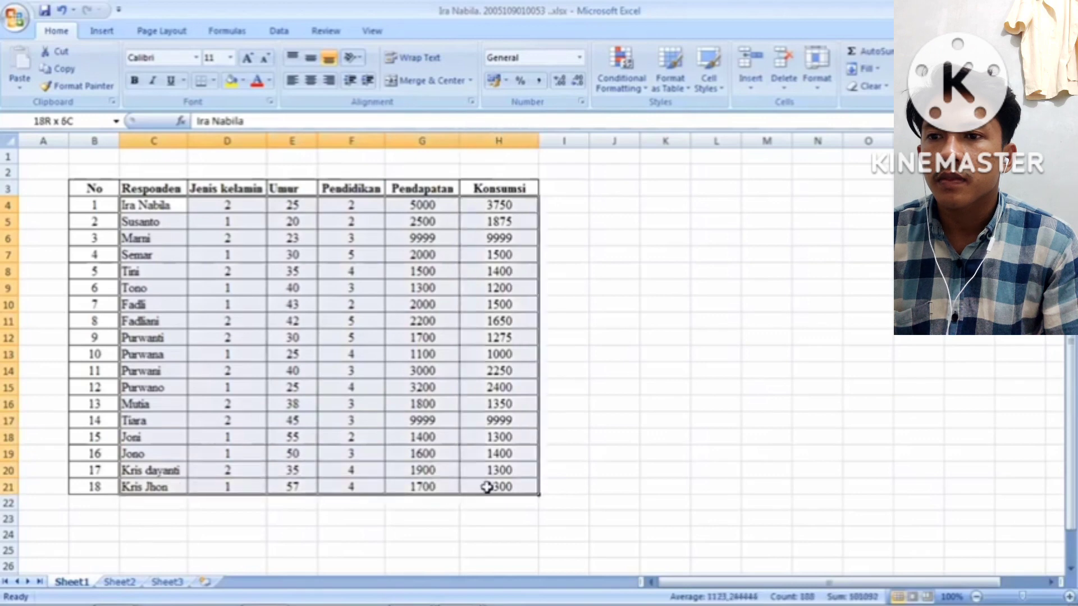
right_click(496, 287)
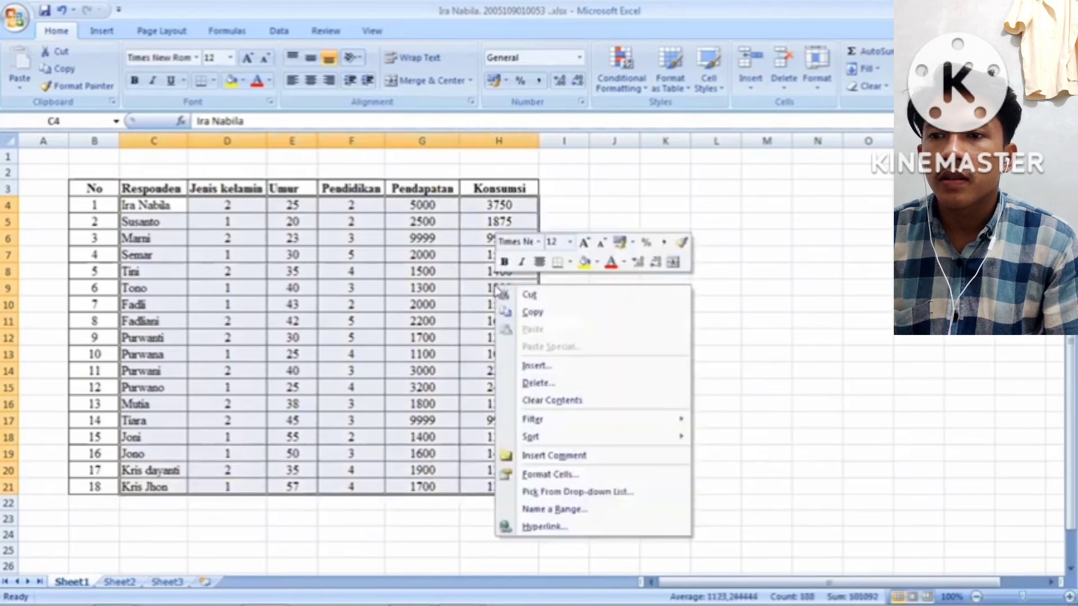
click(506, 312)
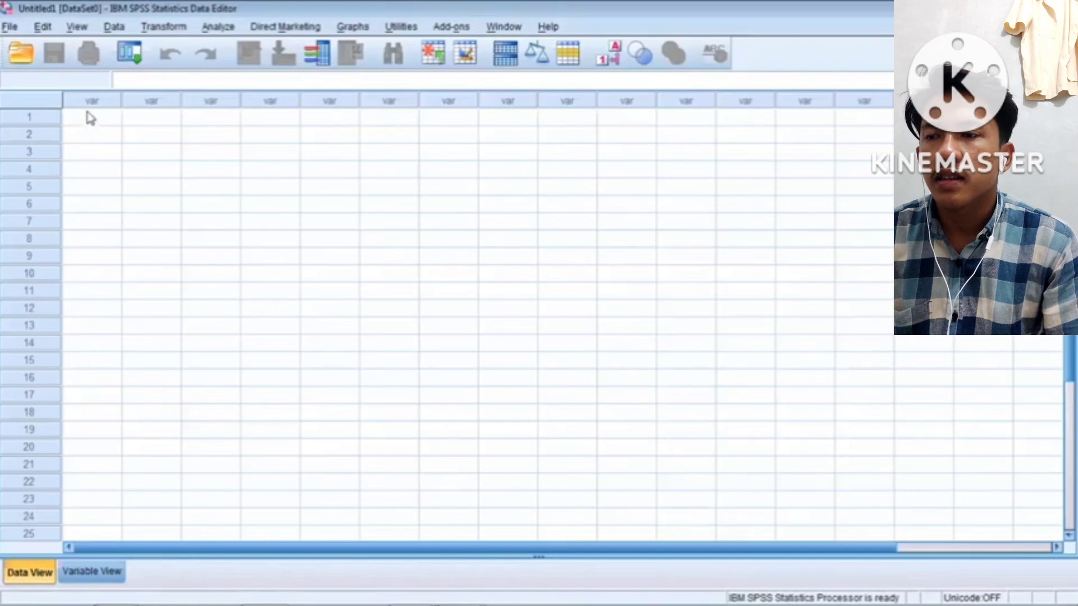
Paste the 18 respondent rows into the empty dataset as VAR00001–VAR00006 and view their definitions
right_click(90, 118)
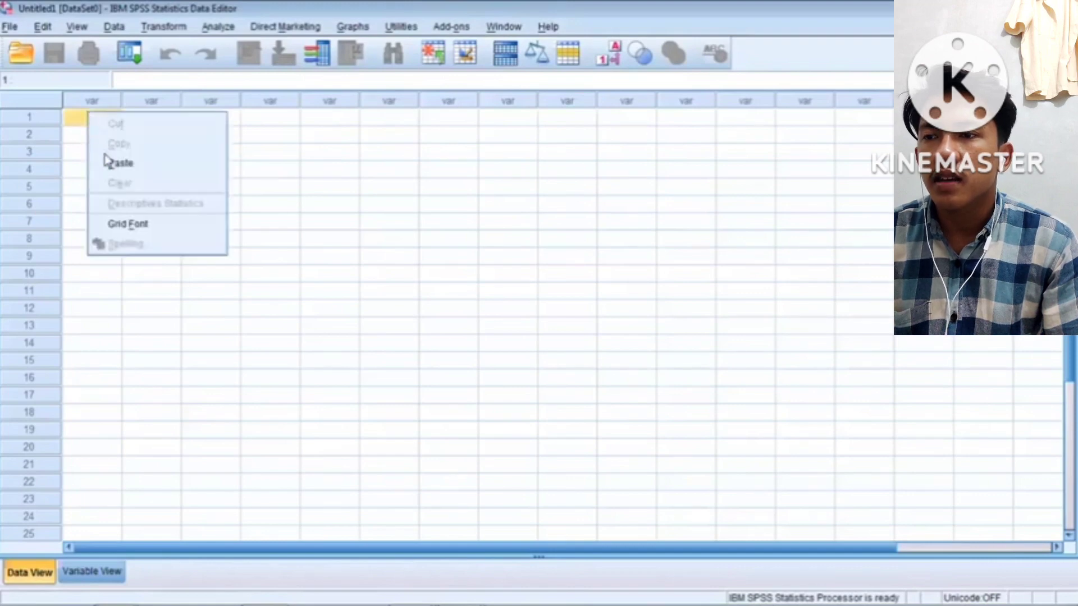
click(120, 163)
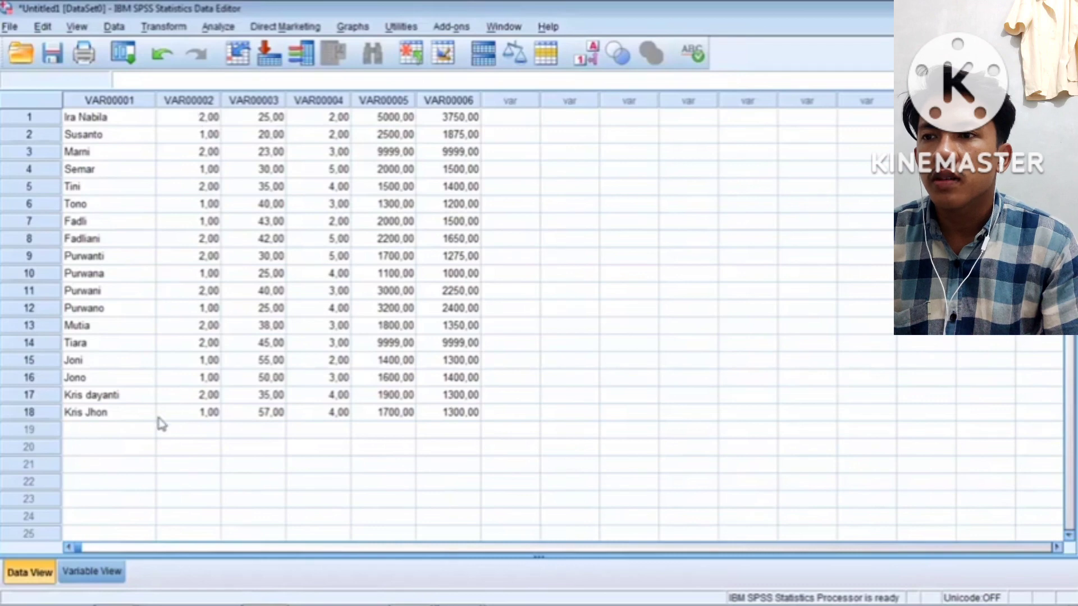
click(94, 573)
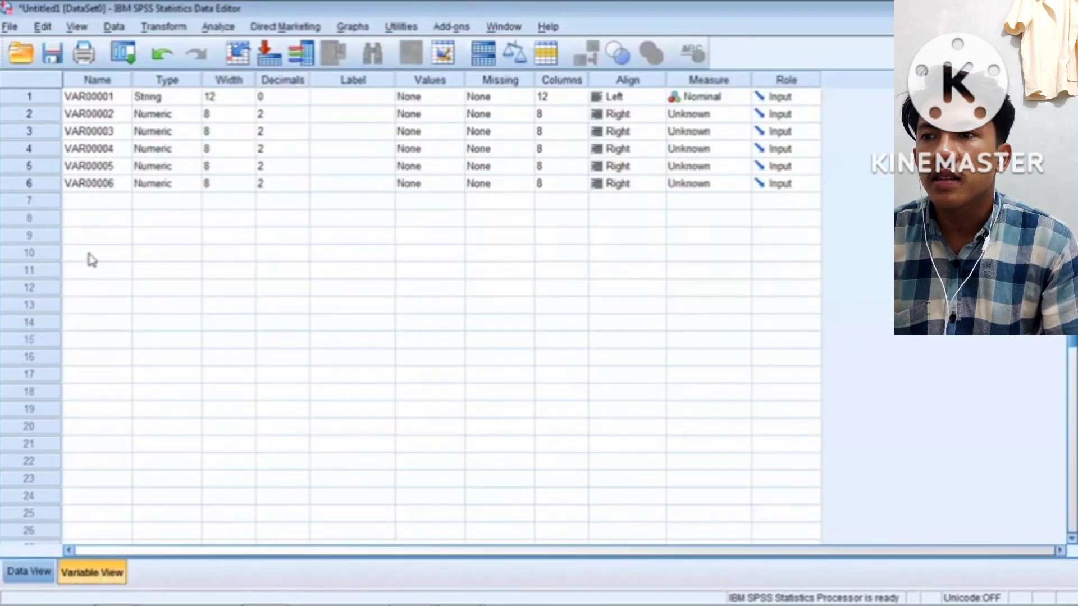
Rename the first three variables to Responden, Jenis_Kelamin and Umur
click(101, 103)
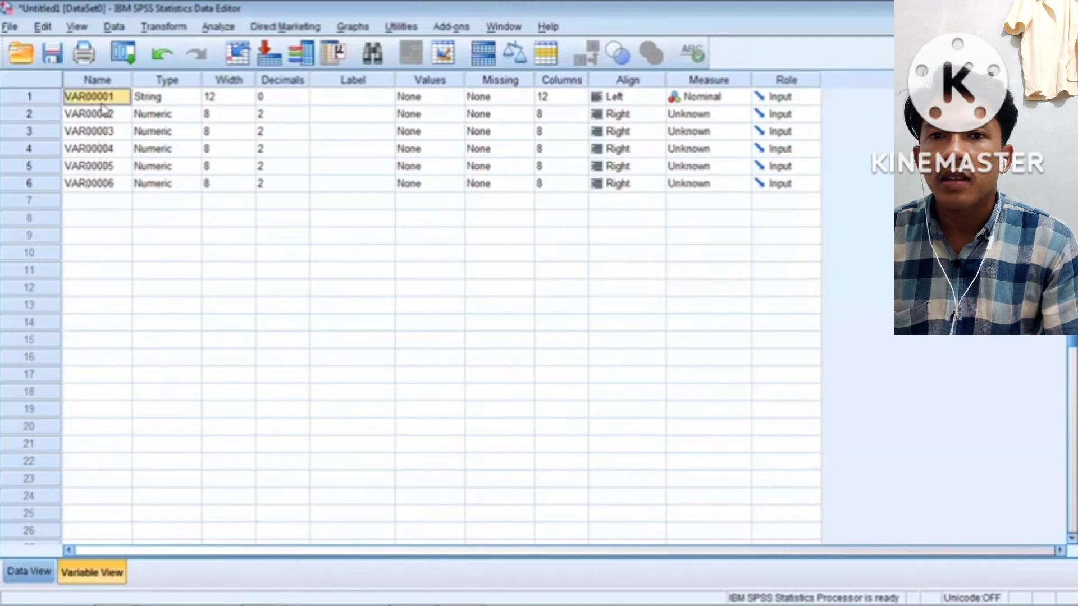
text(Resp)
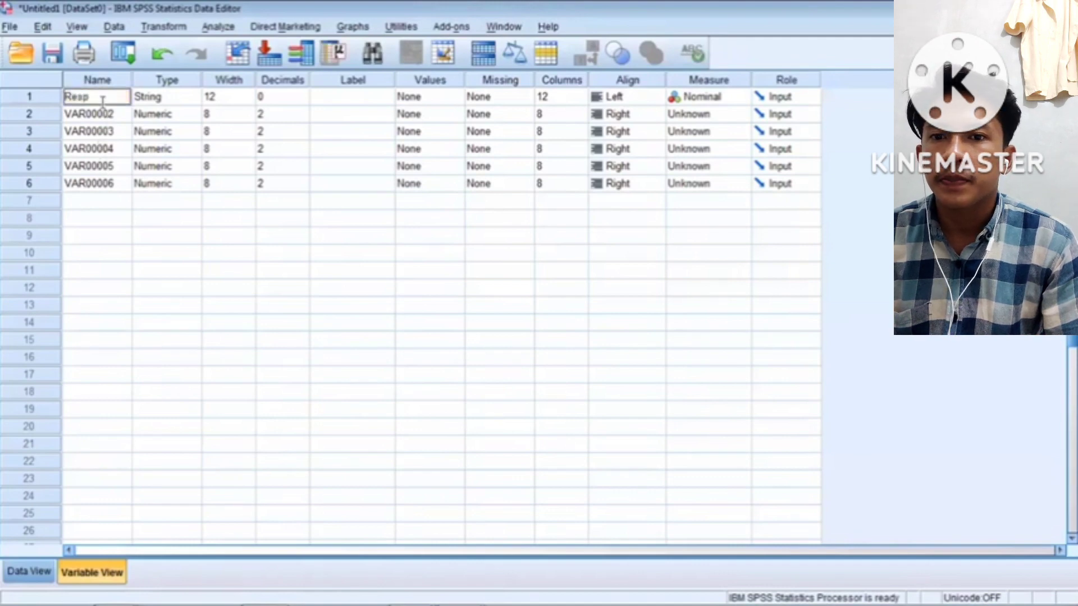
text(onden)
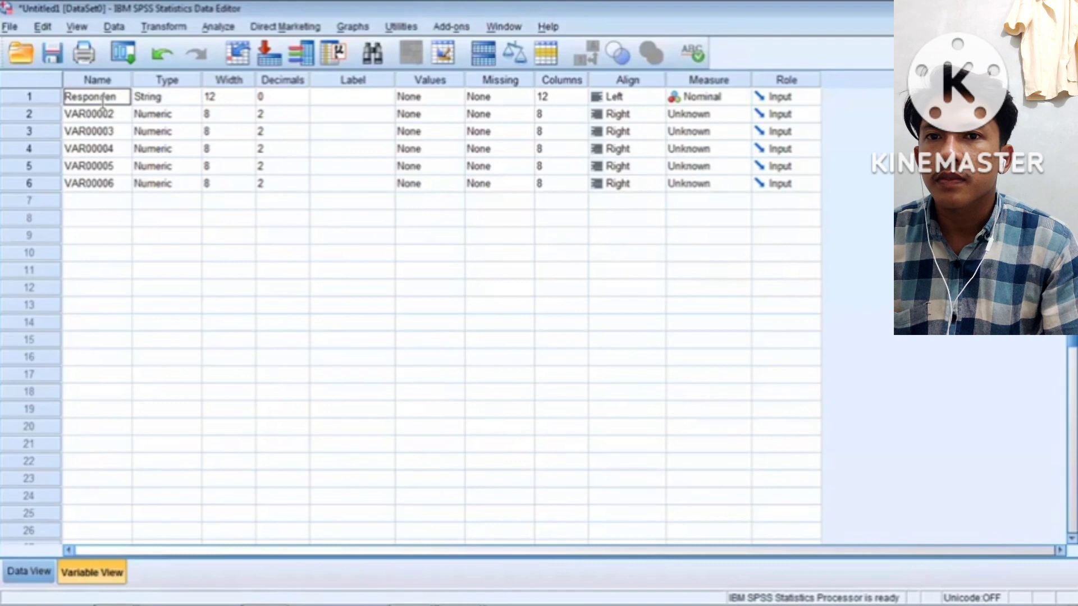
click(104, 116)
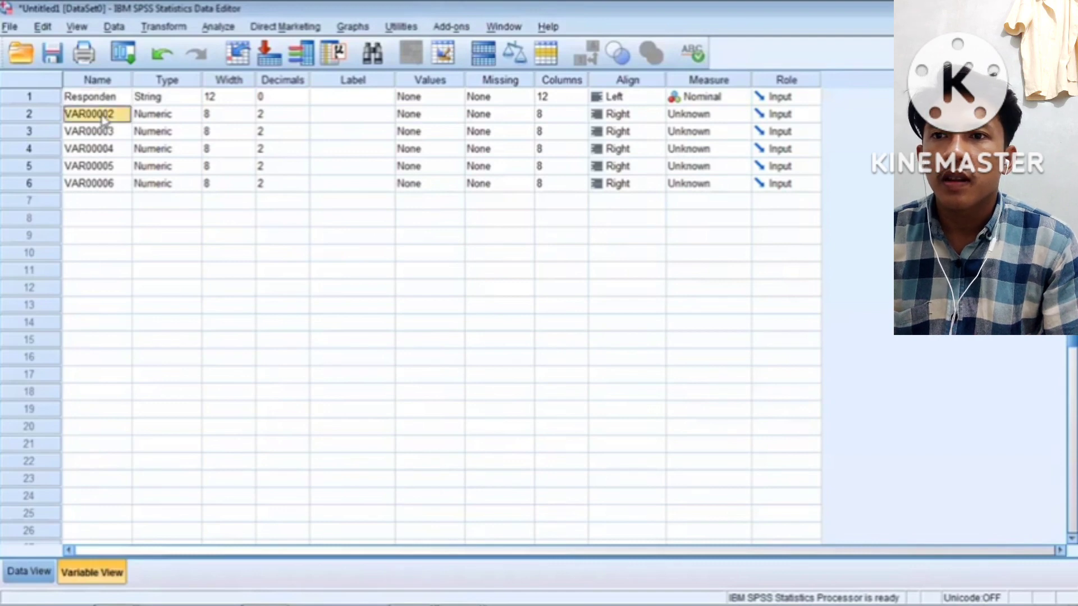
text(Jenis)
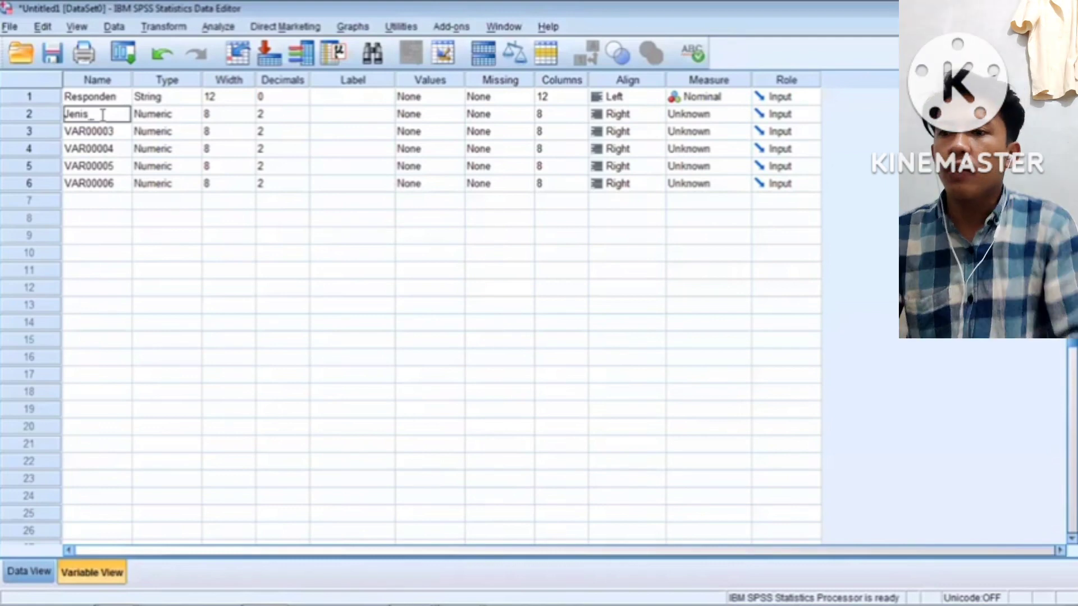
text(_Kelamin)
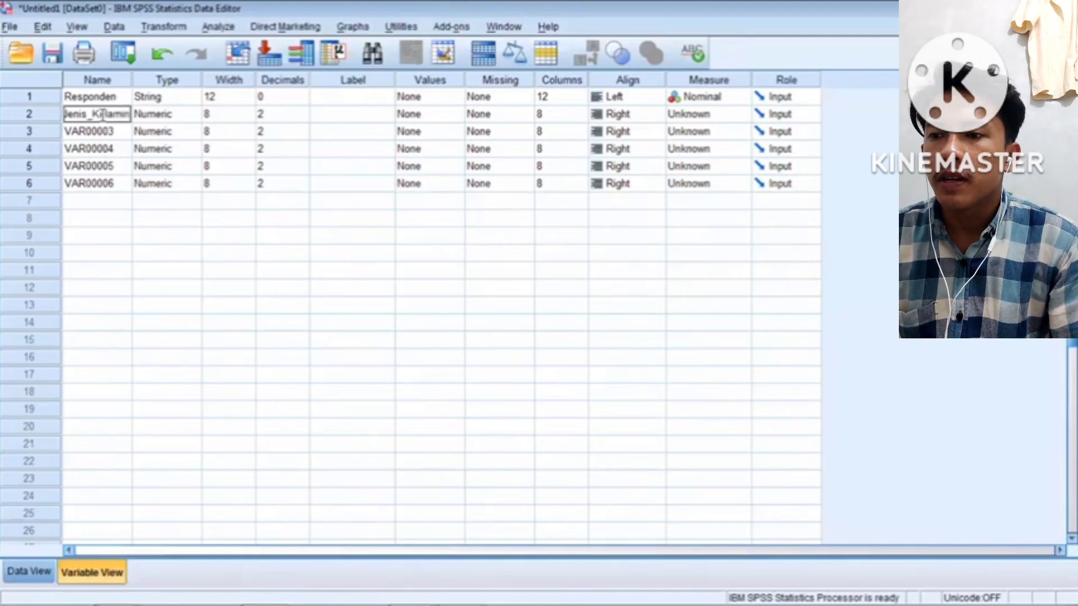
click(106, 132)
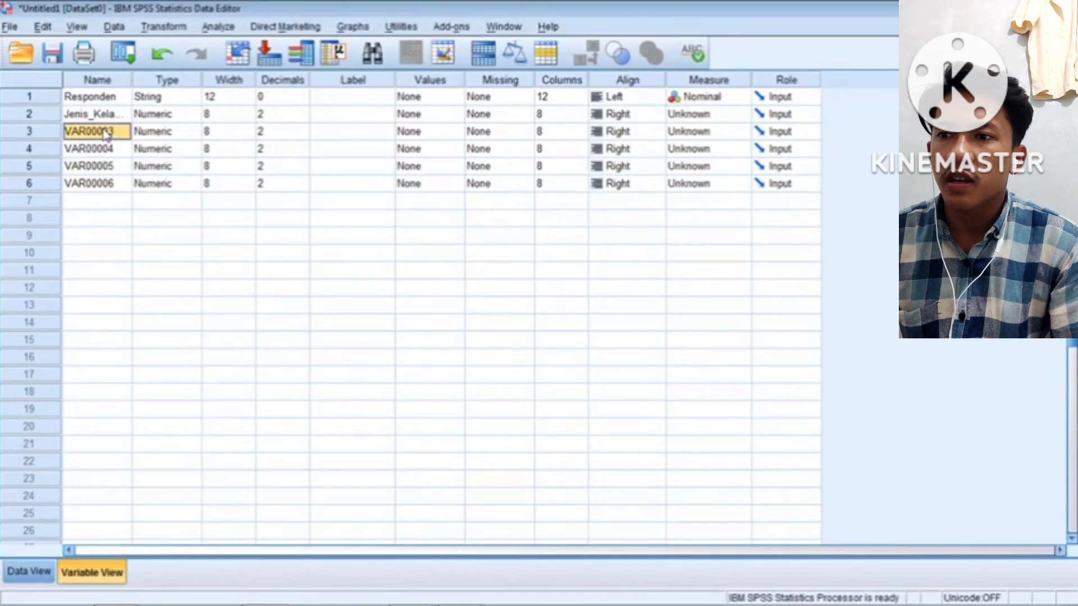
text(Umur)
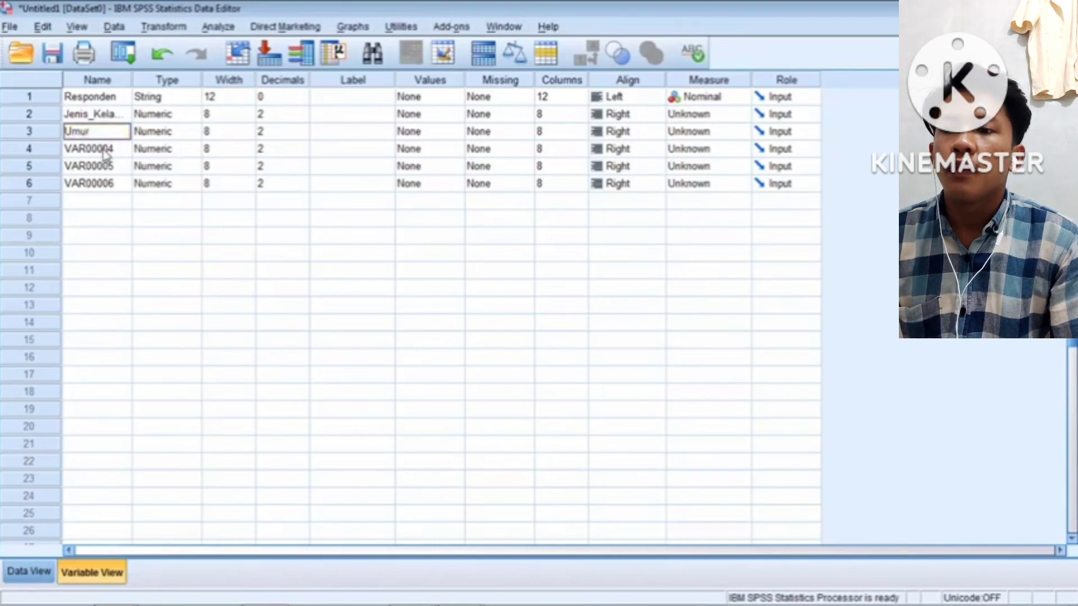
Rename the remaining variables to Pendidikan, Pendapatan and Konsumsi, then check the data grid
click(105, 149)
text(P)
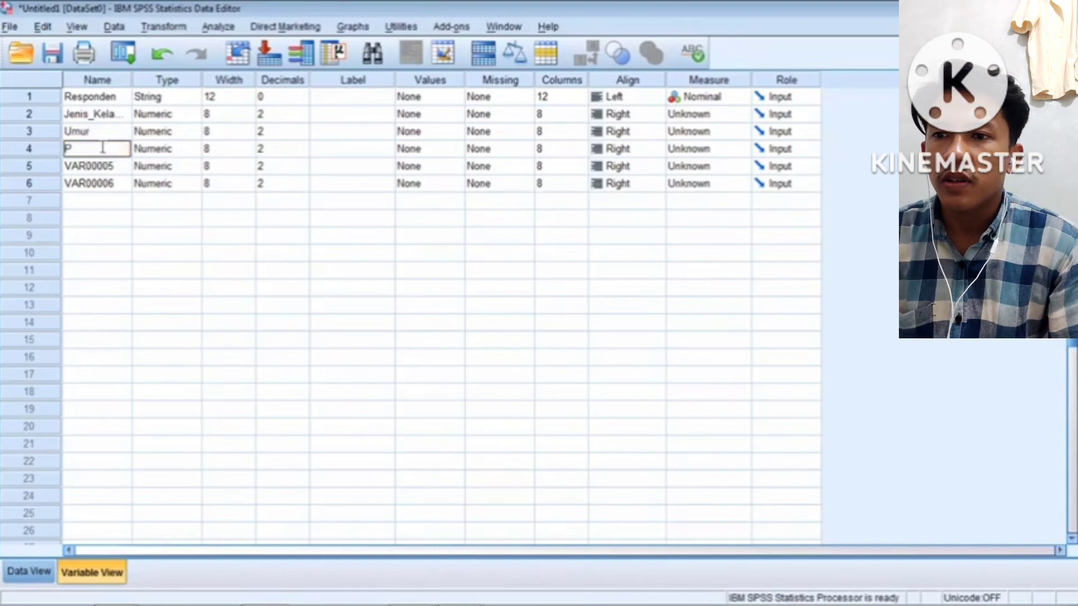
text(ndidik)
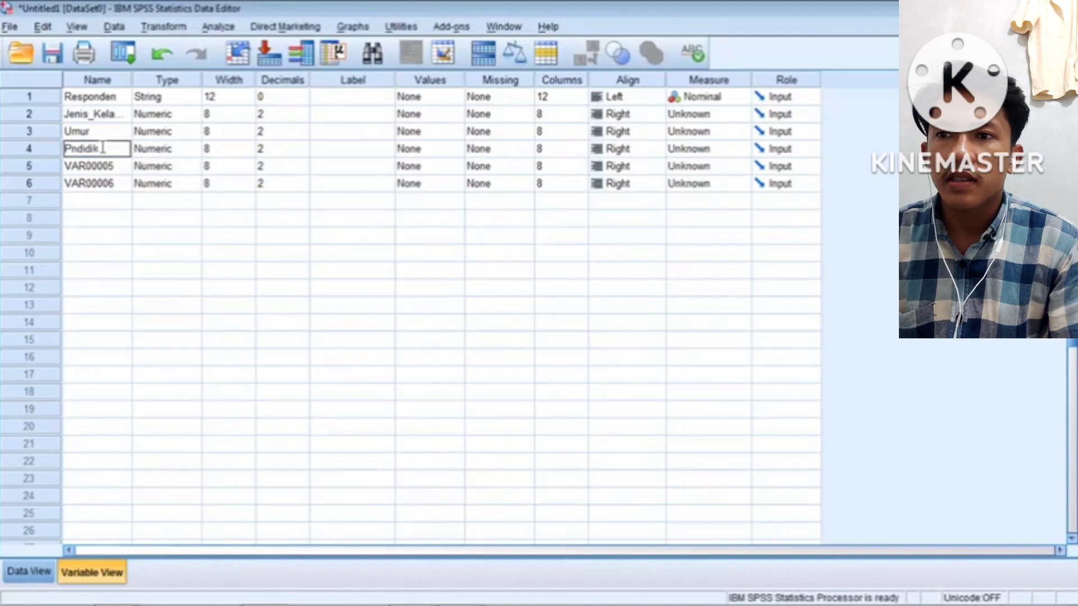
key(BackSpace)
key(BackSpace)
key(BackSpace)
key(BackSpace)
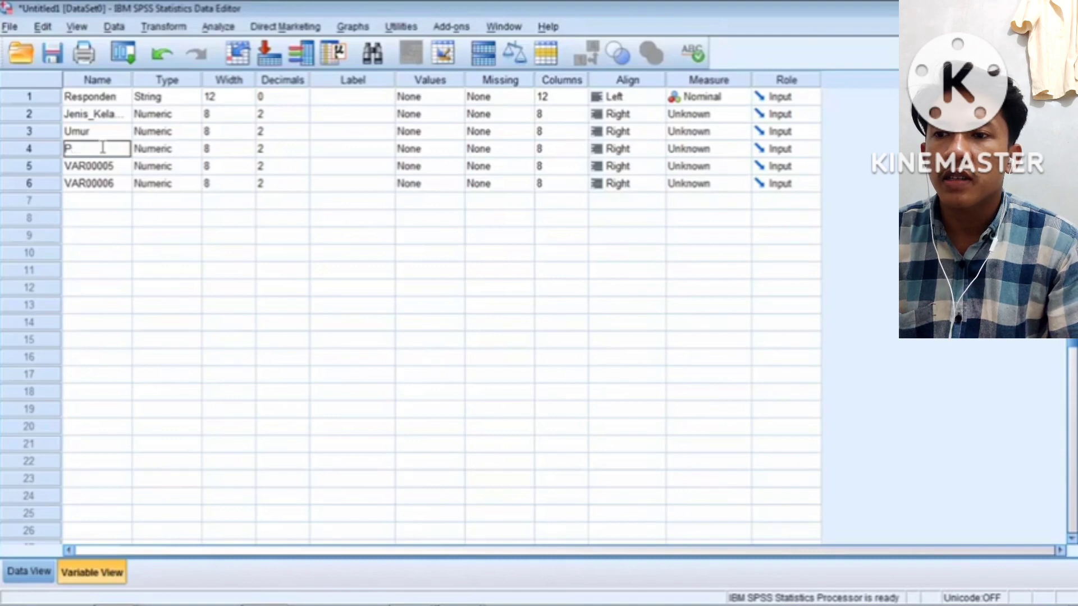
text(endidik)
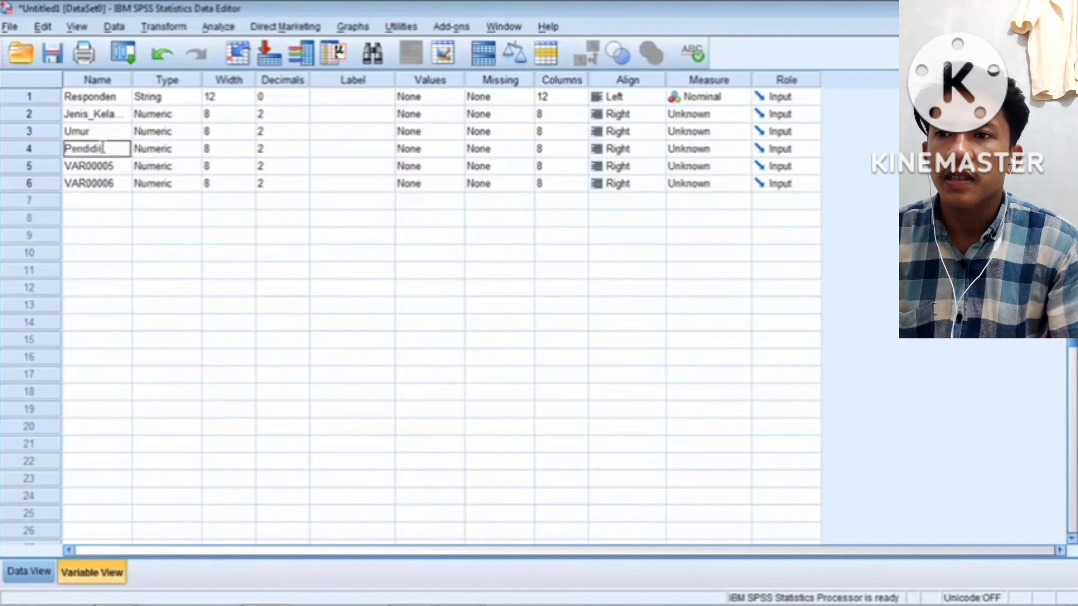
text(an)
click(95, 168)
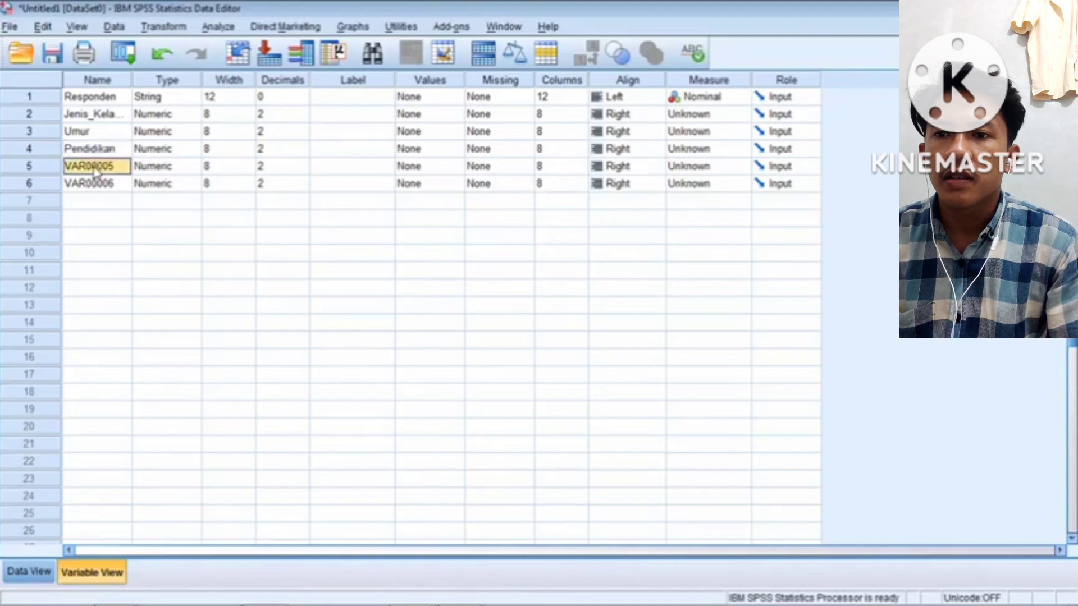
text(Pendapatan)
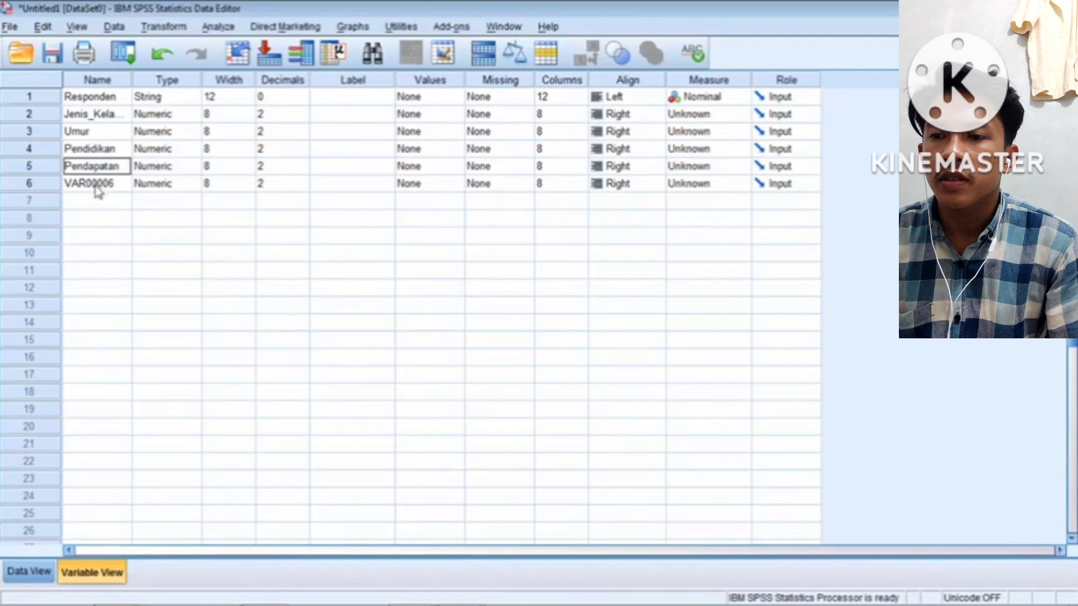
click(97, 190)
text(Kon)
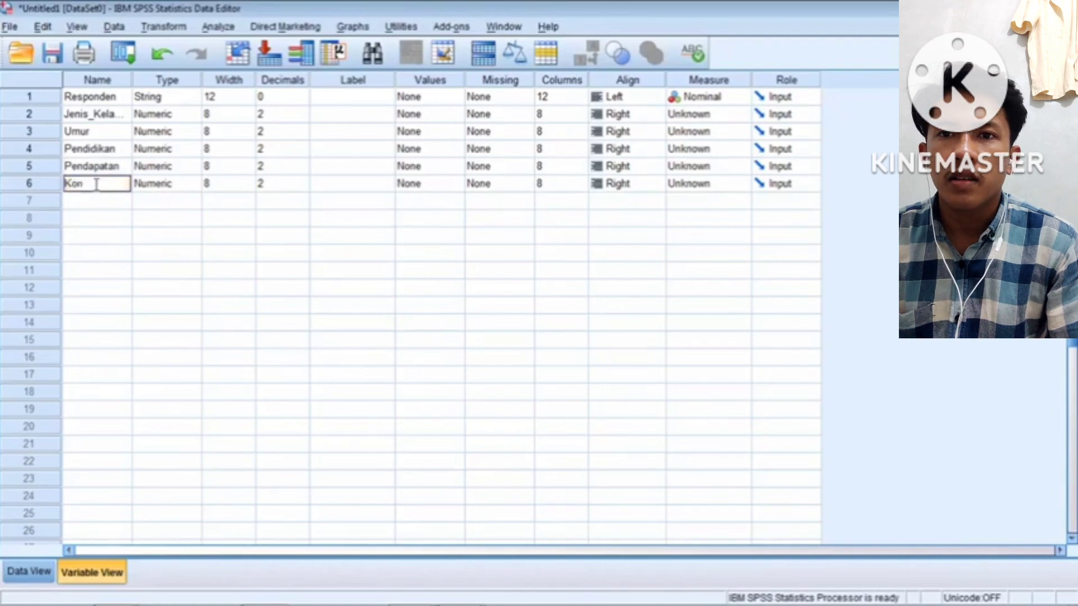
text(sumsi)
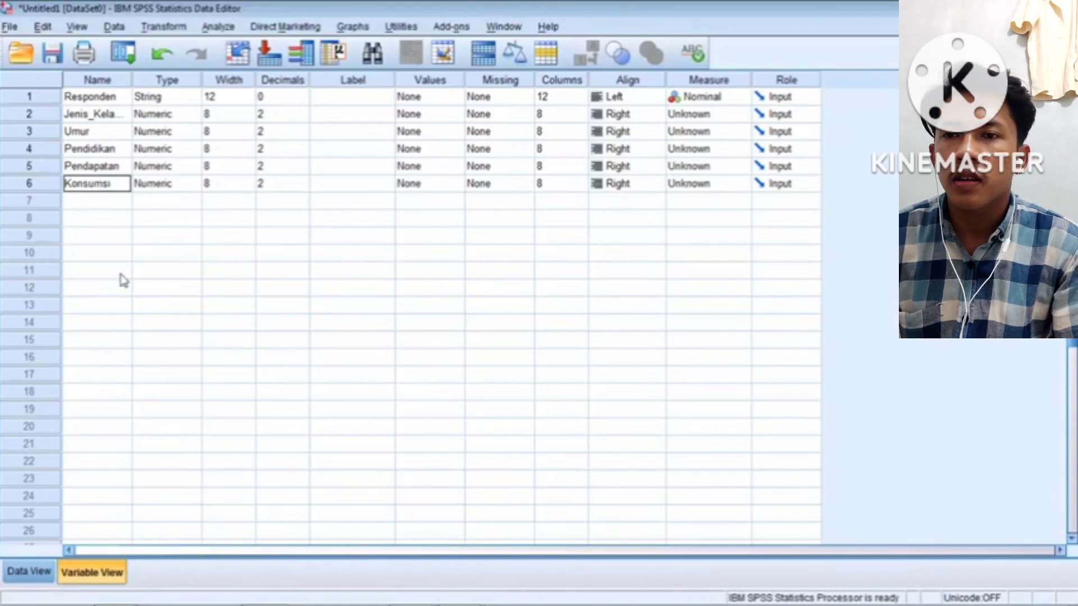
click(25, 567)
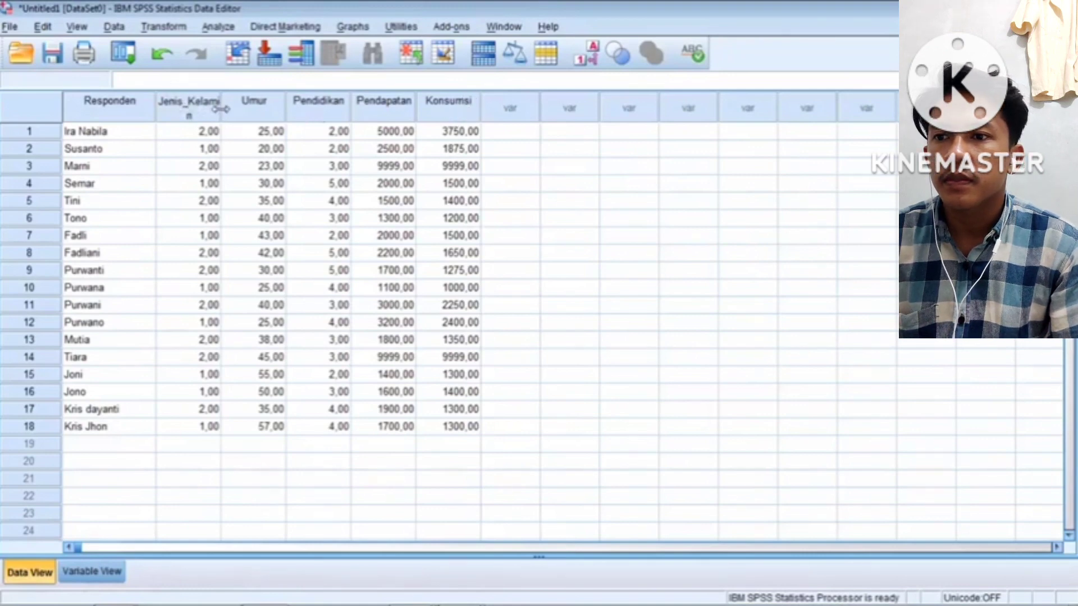
Widen the Jenis_Kelamin column so its name fits, then bring up the variable definitions
drag(220, 108, 236, 109)
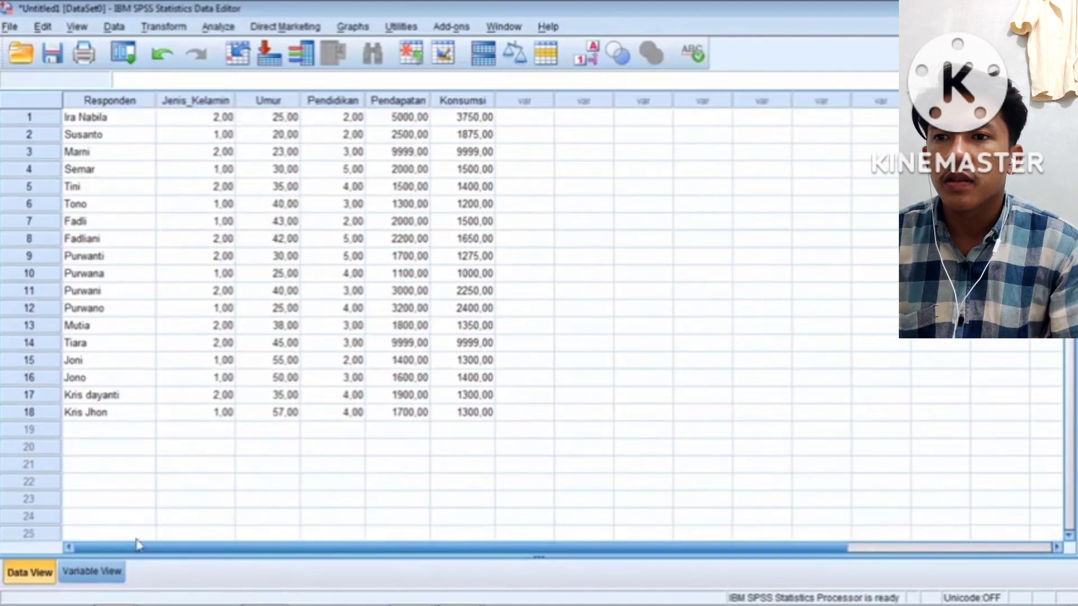
click(89, 574)
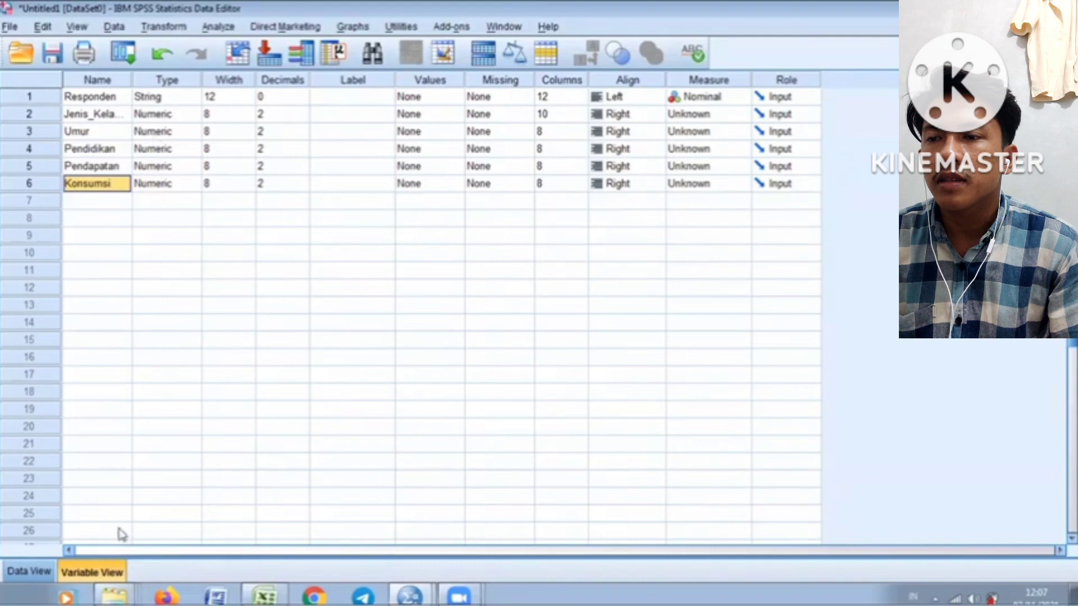
click(28, 571)
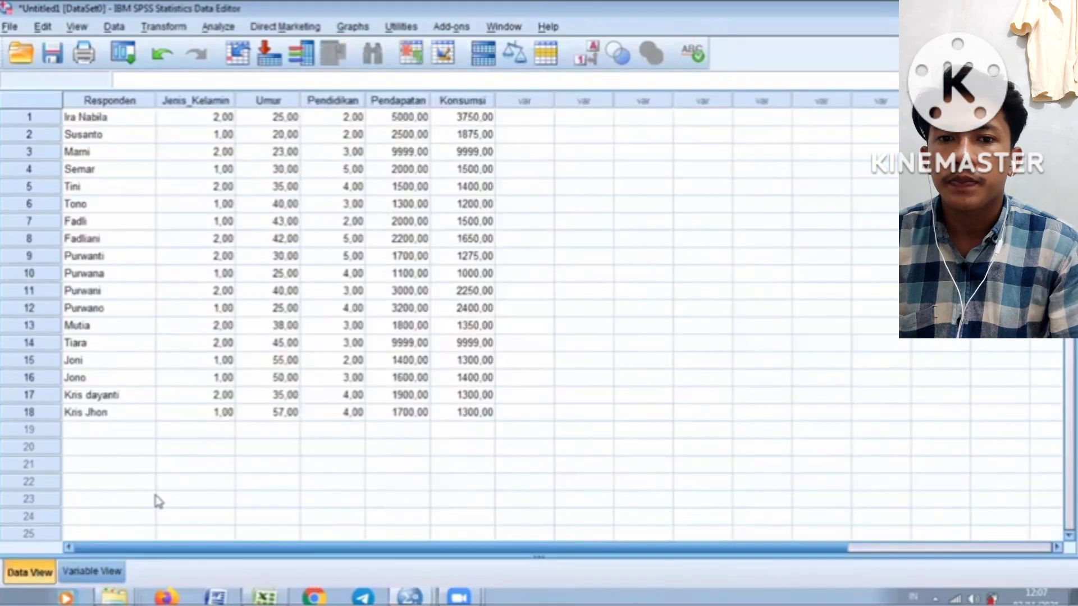
click(96, 572)
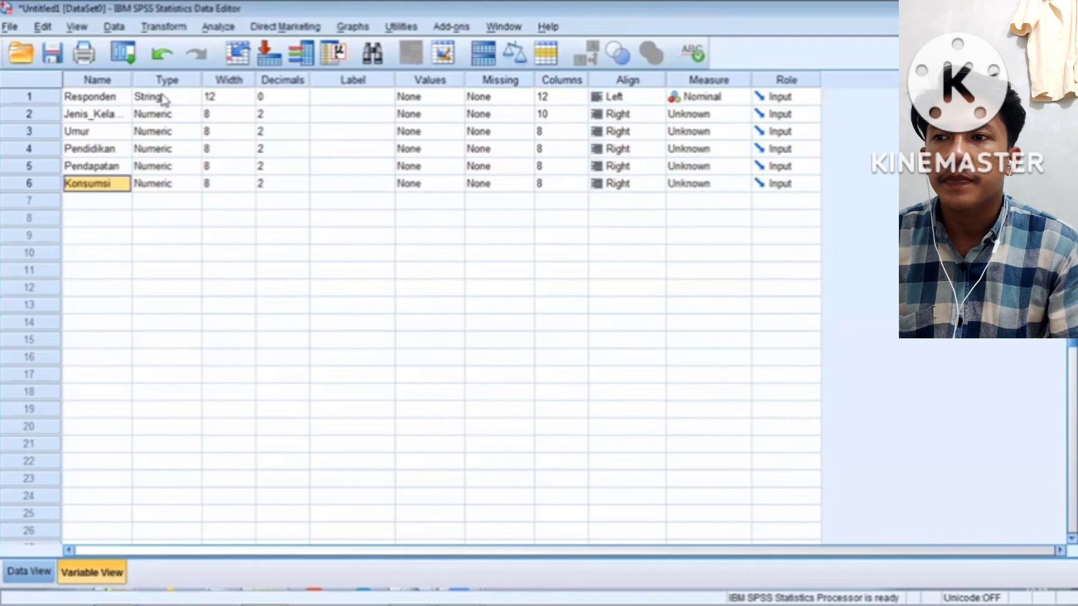
Set the width of Jenis_Kelamin and Umur to 12
click(234, 114)
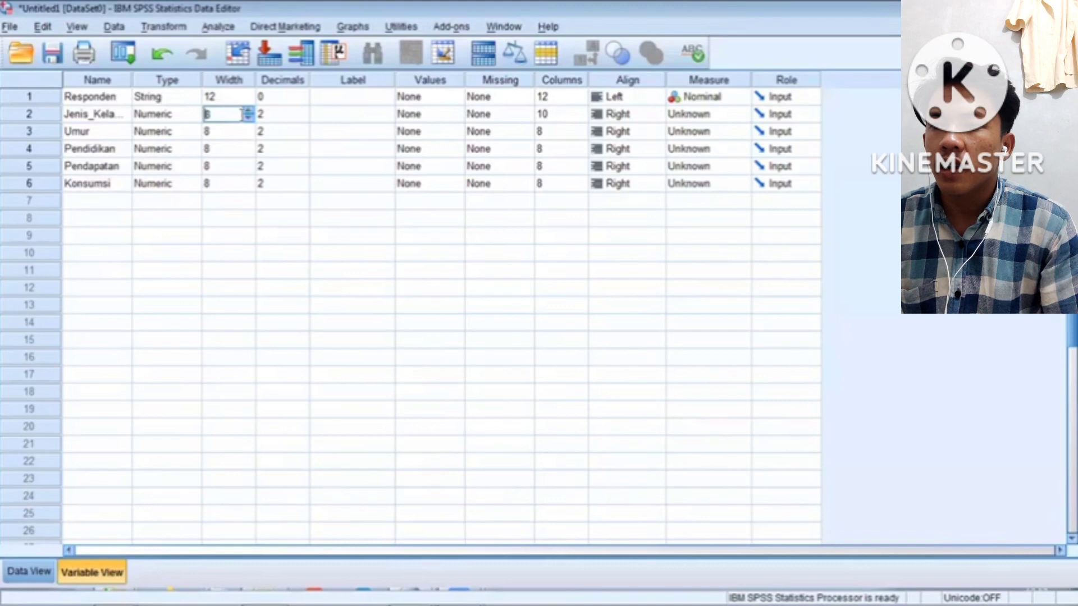
click(249, 111)
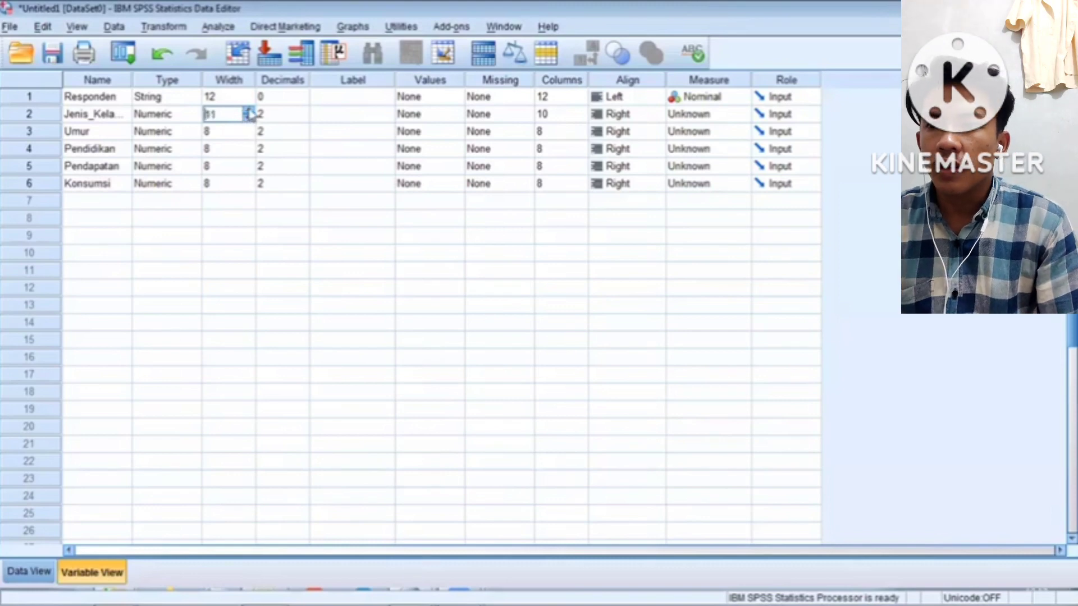
click(250, 111)
click(250, 131)
click(249, 134)
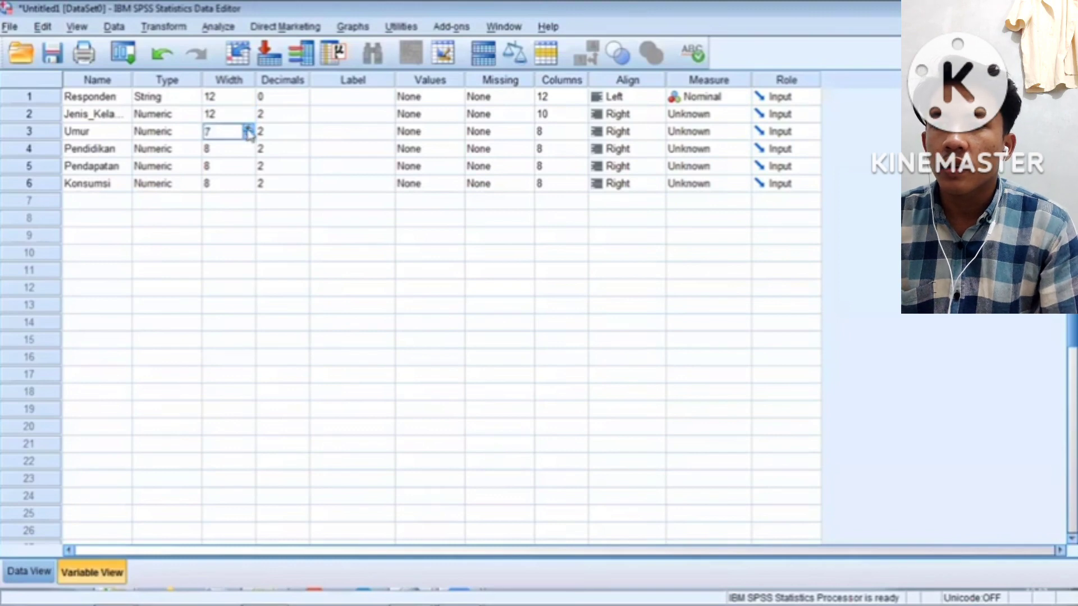
triple_click(248, 128)
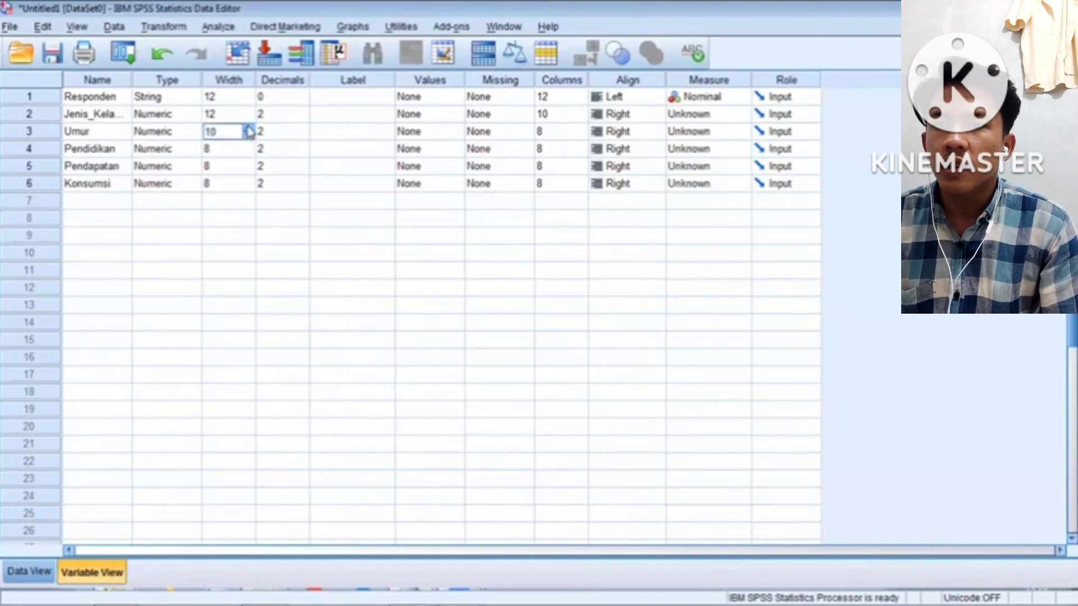
click(250, 129)
Set Pendidikan, Pendapatan and Konsumsi widths to 12, then return to the data grid
click(249, 148)
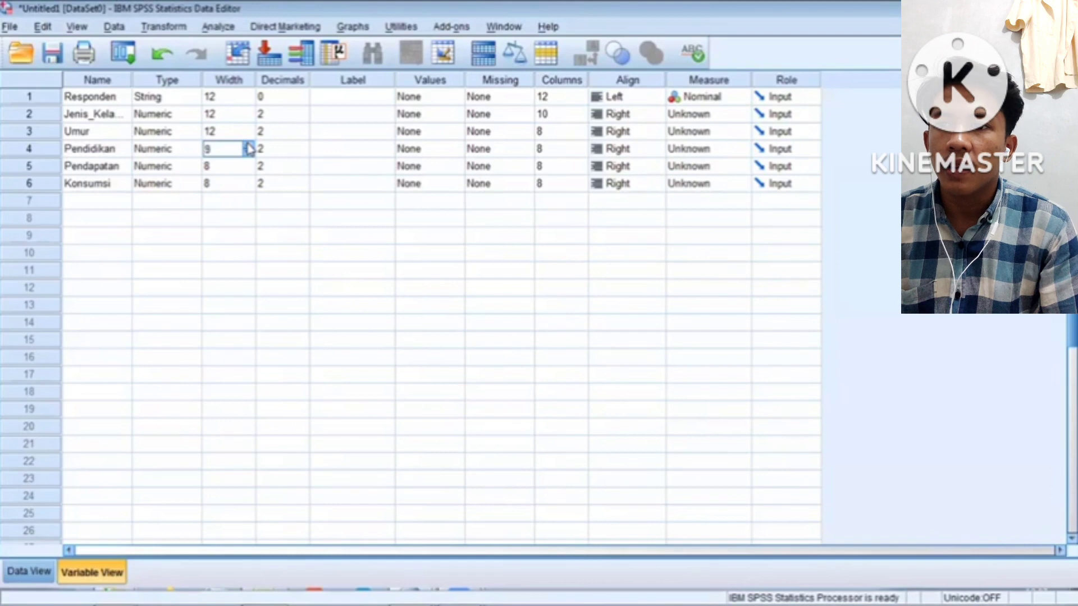
triple_click(249, 146)
click(249, 165)
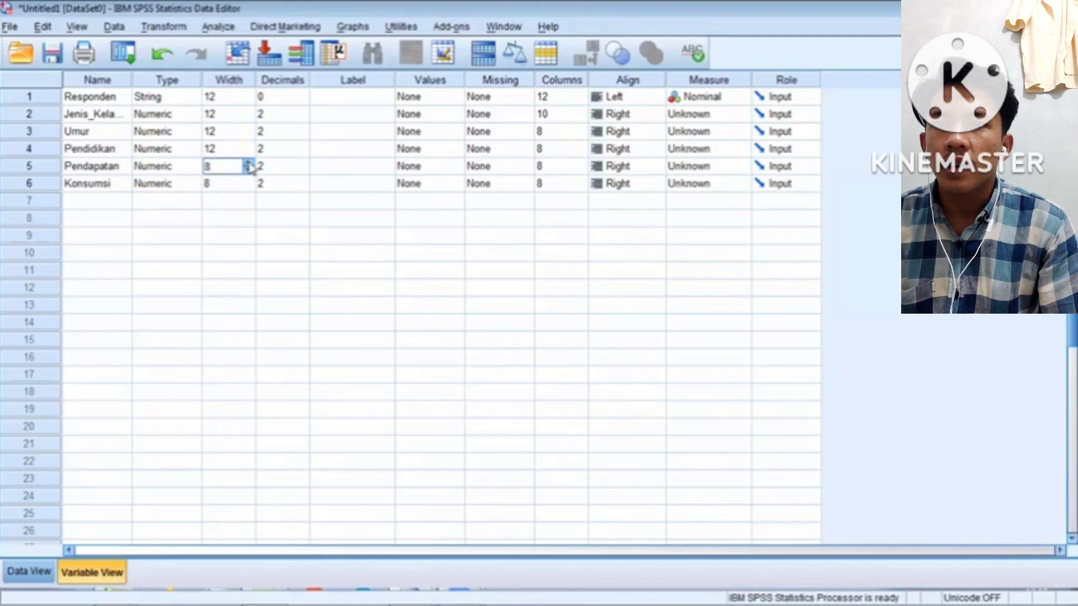
triple_click(248, 163)
click(249, 162)
click(250, 183)
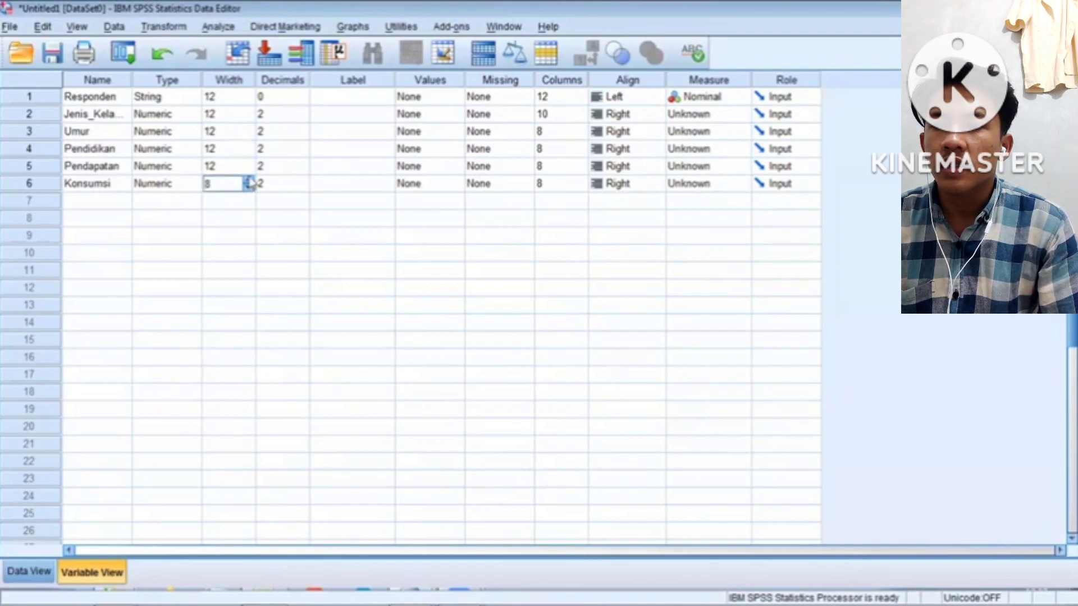
triple_click(249, 181)
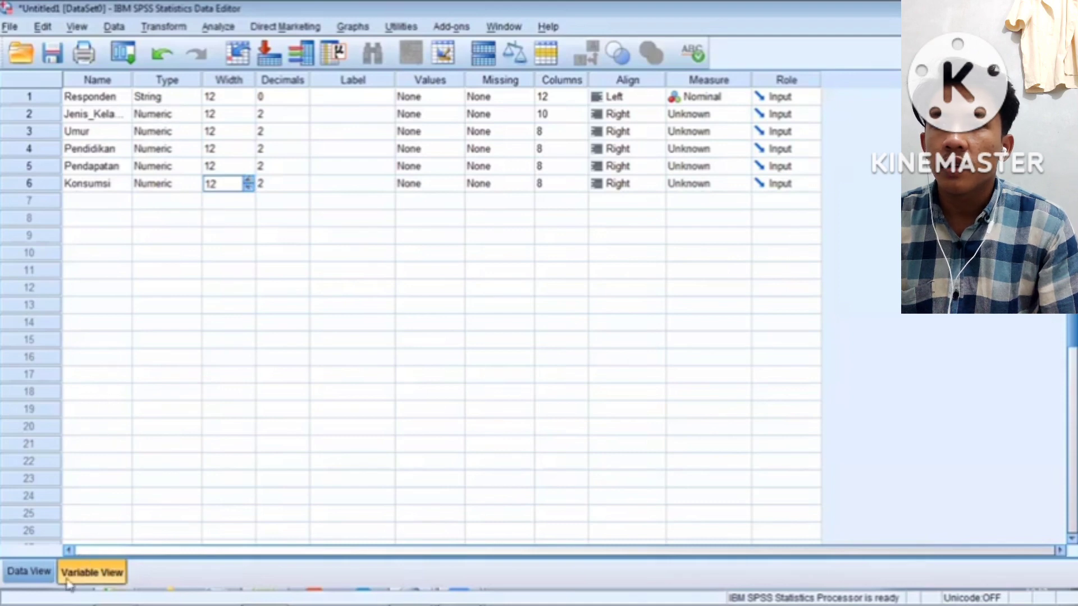
click(37, 574)
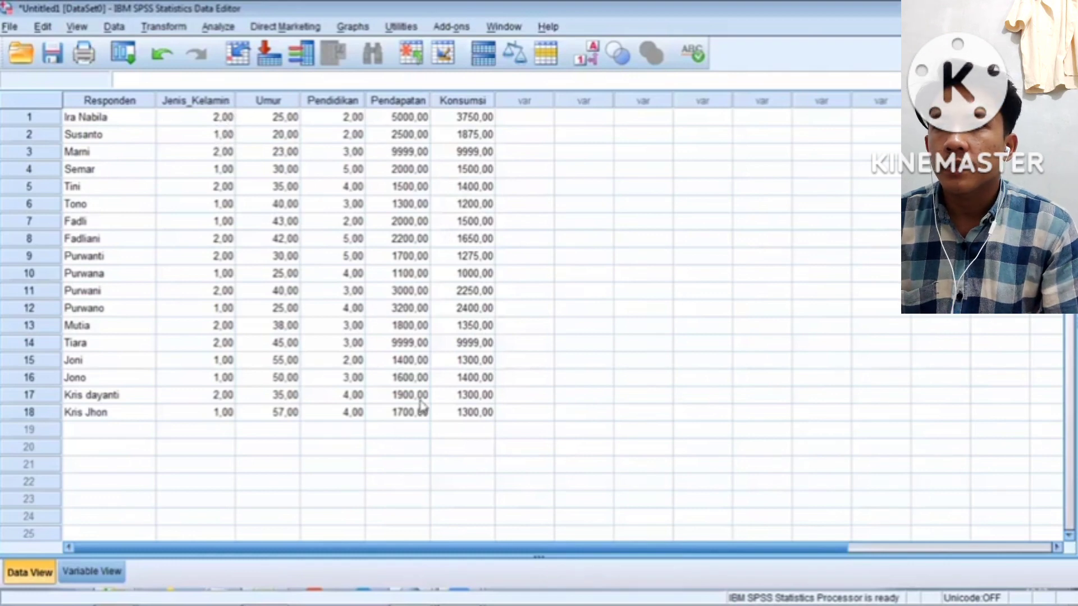
Set decimals to 0 for Jenis_Kelamin, Umur, Pendidikan, Pendapatan and Konsumsi, and check the whole numbers
click(73, 572)
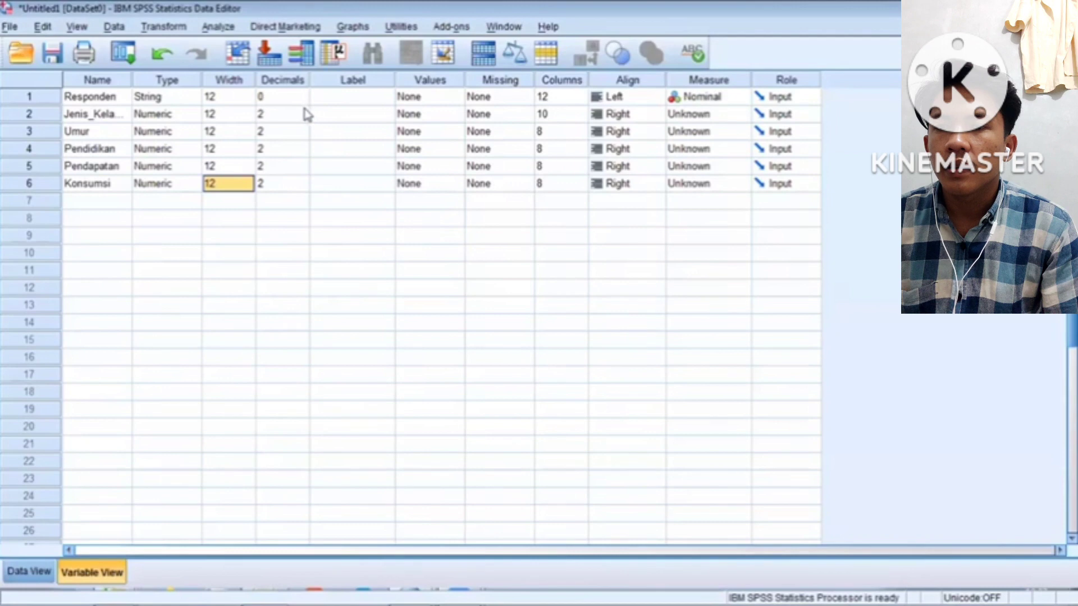
click(306, 115)
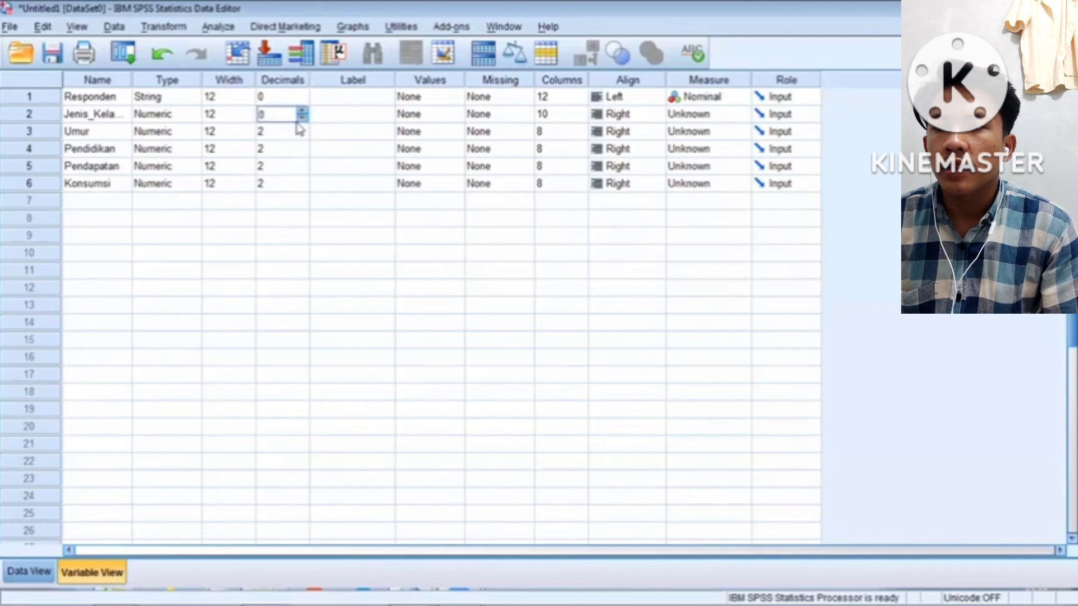
click(301, 131)
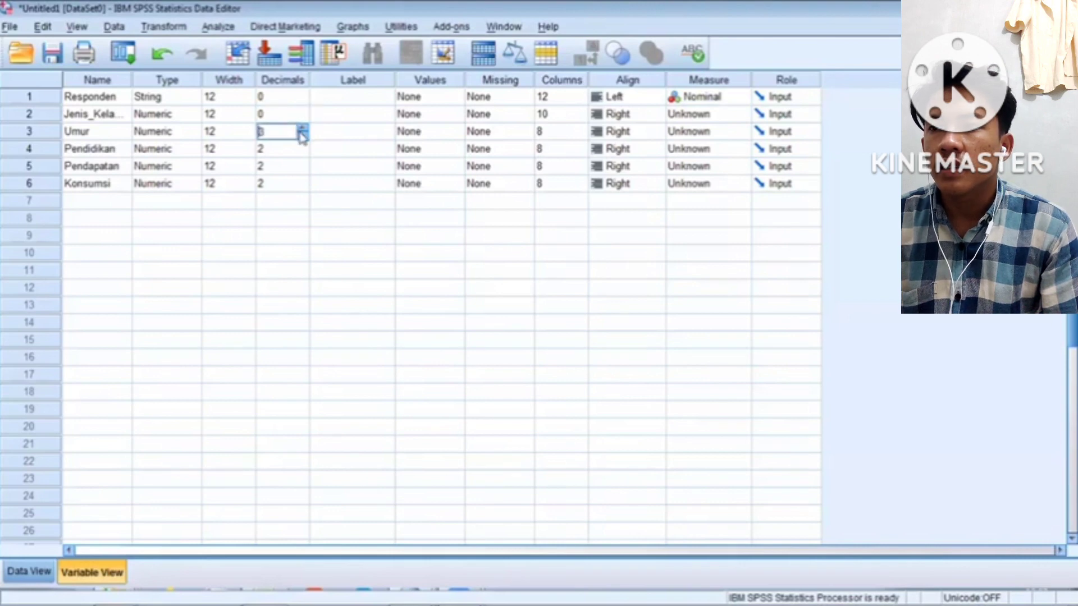
click(302, 135)
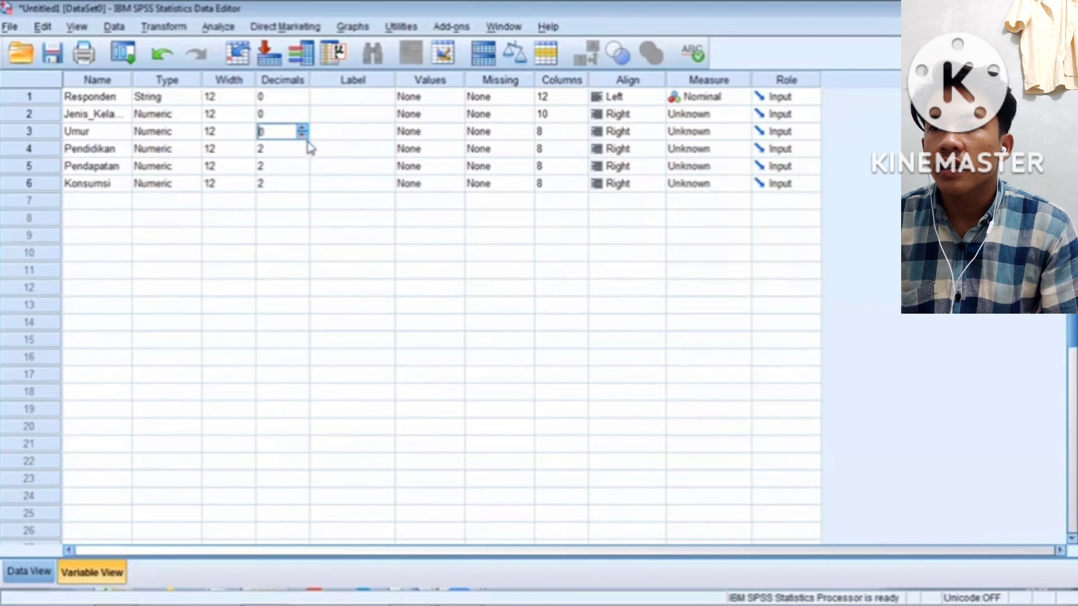
click(303, 150)
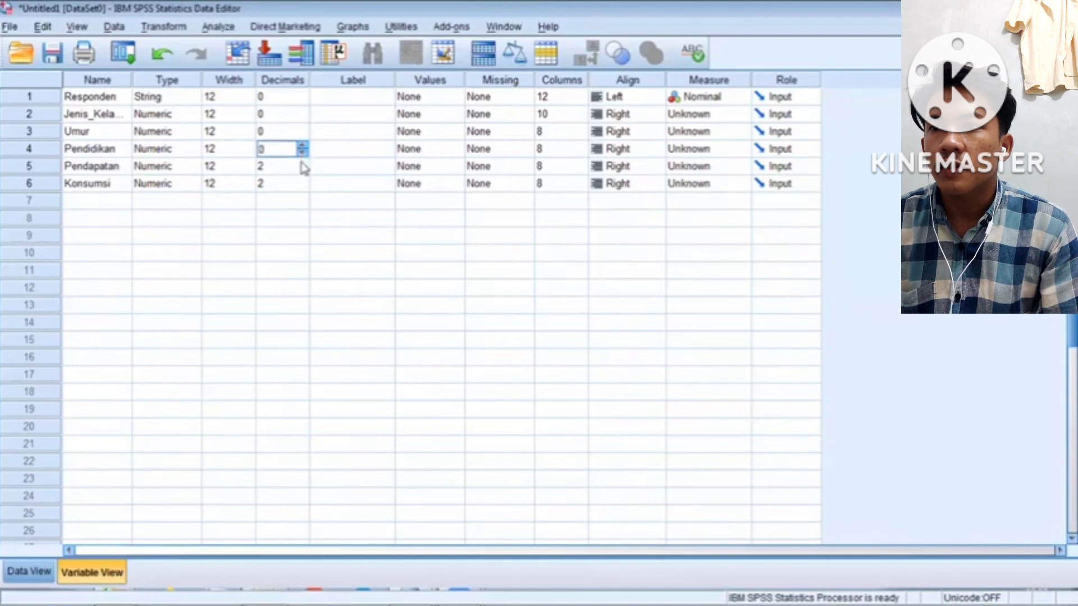
click(303, 168)
click(304, 169)
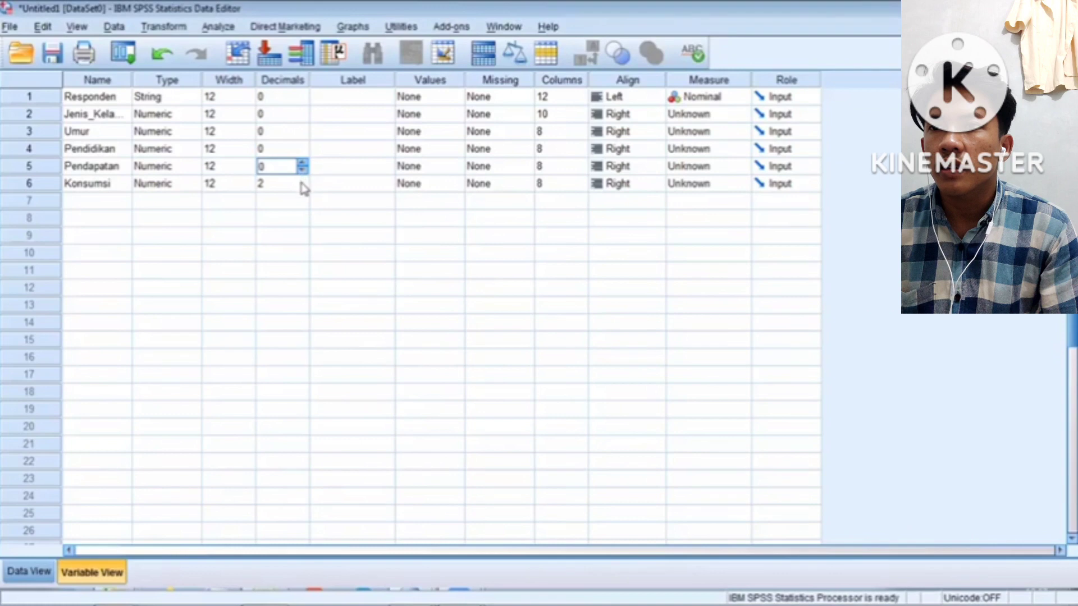
click(300, 183)
click(302, 181)
click(301, 180)
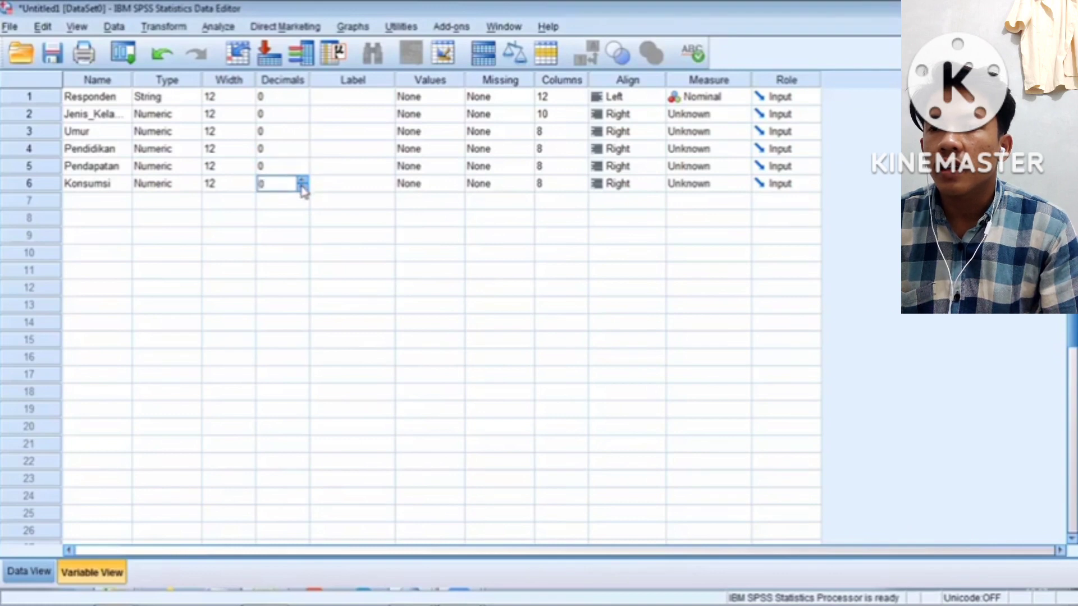
click(27, 571)
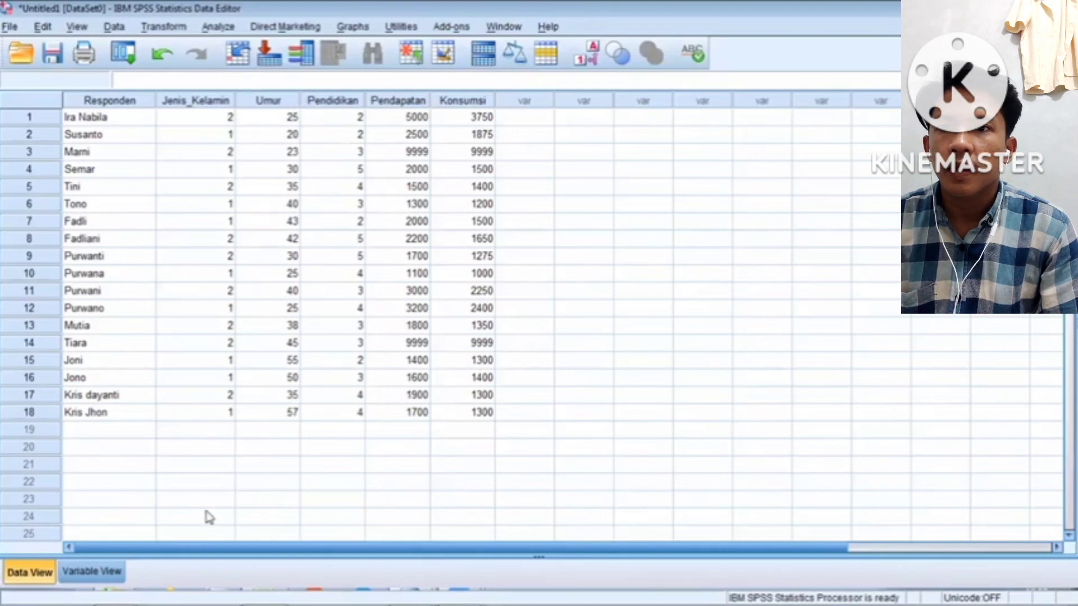
Compare the variable definitions with the data grid, ending on Variable View
click(82, 577)
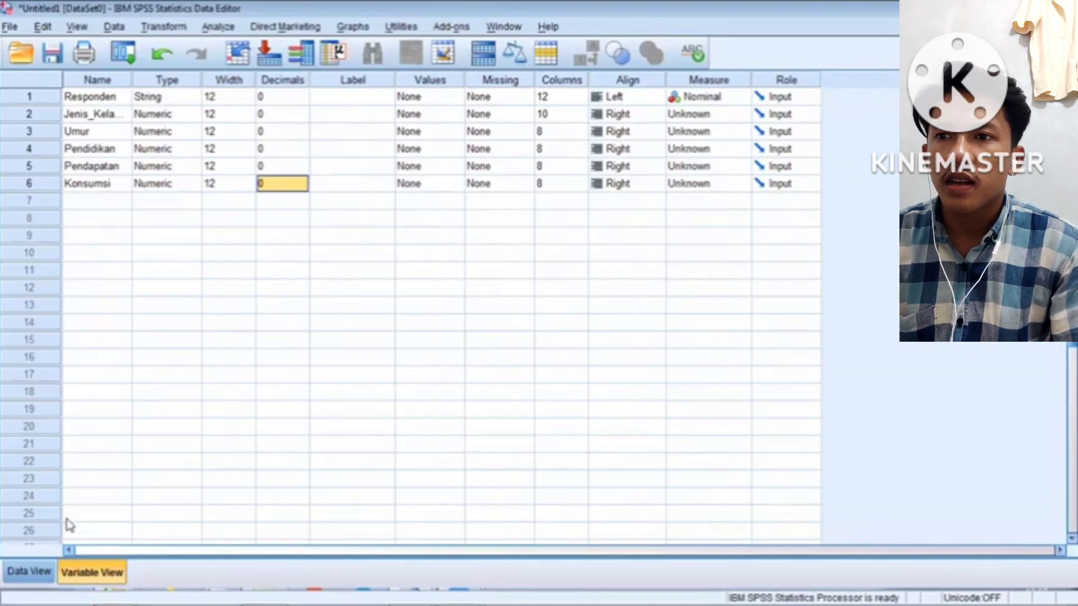
click(25, 572)
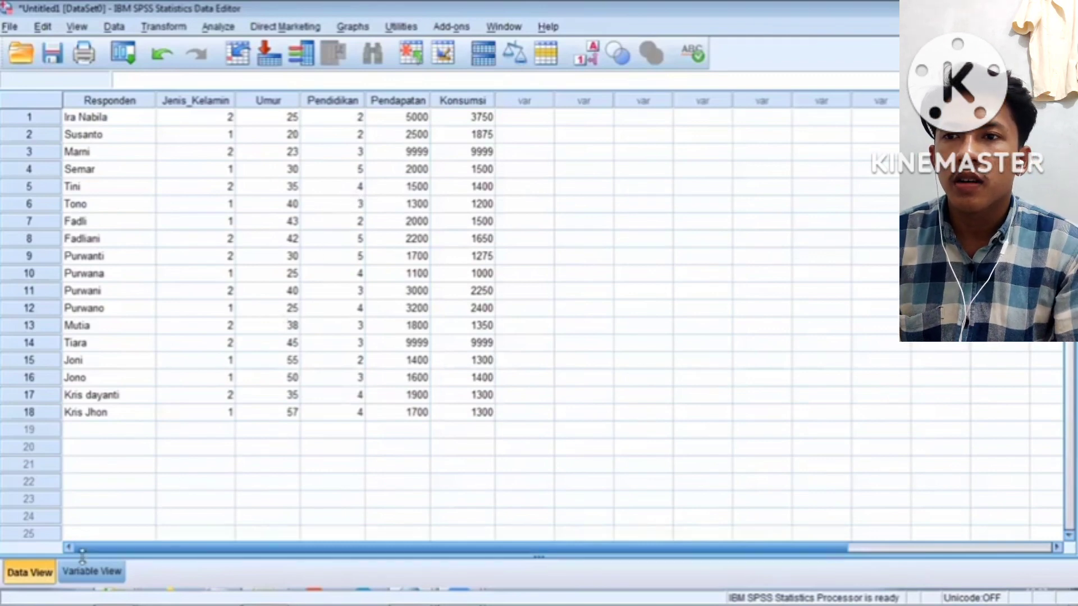
click(77, 575)
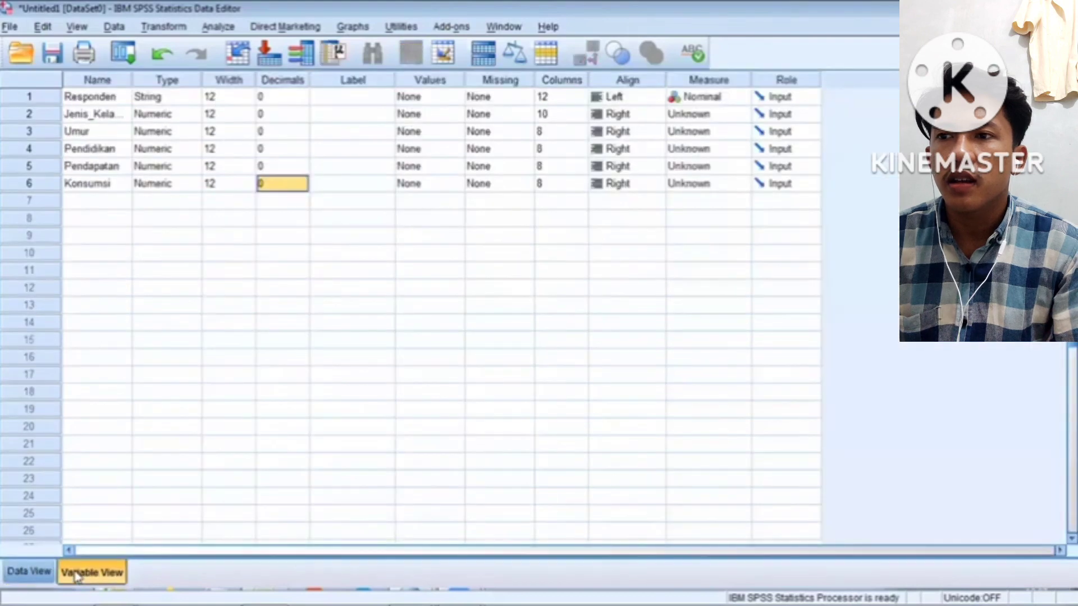
Give Jenis_Kelamin the value labels 1 = Laki-laki and 2 = Perempuan
click(442, 115)
click(455, 115)
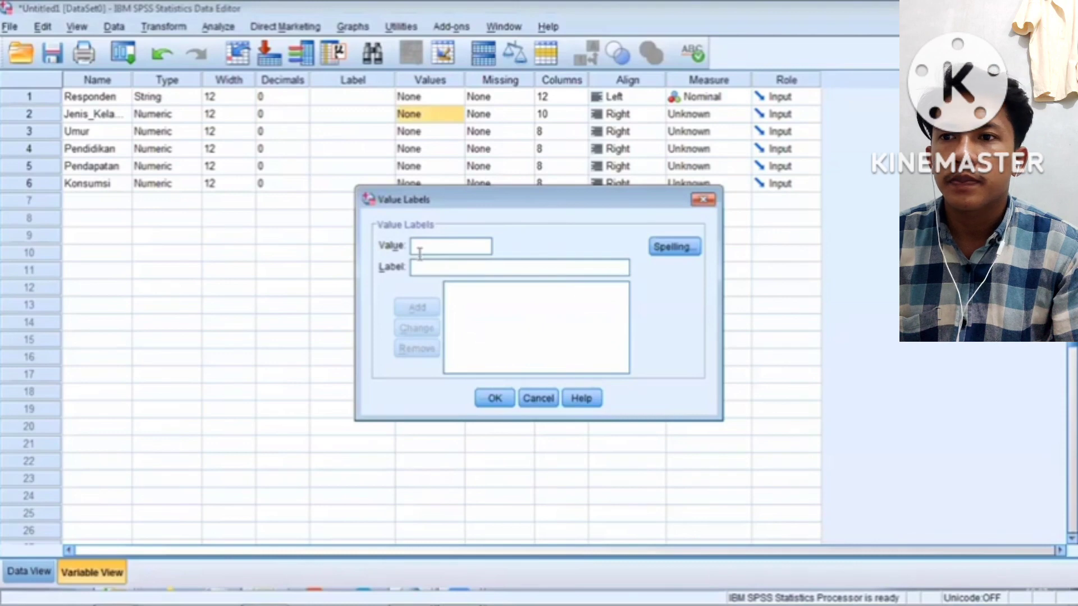
text(1)
key(Tab)
text(Lak)
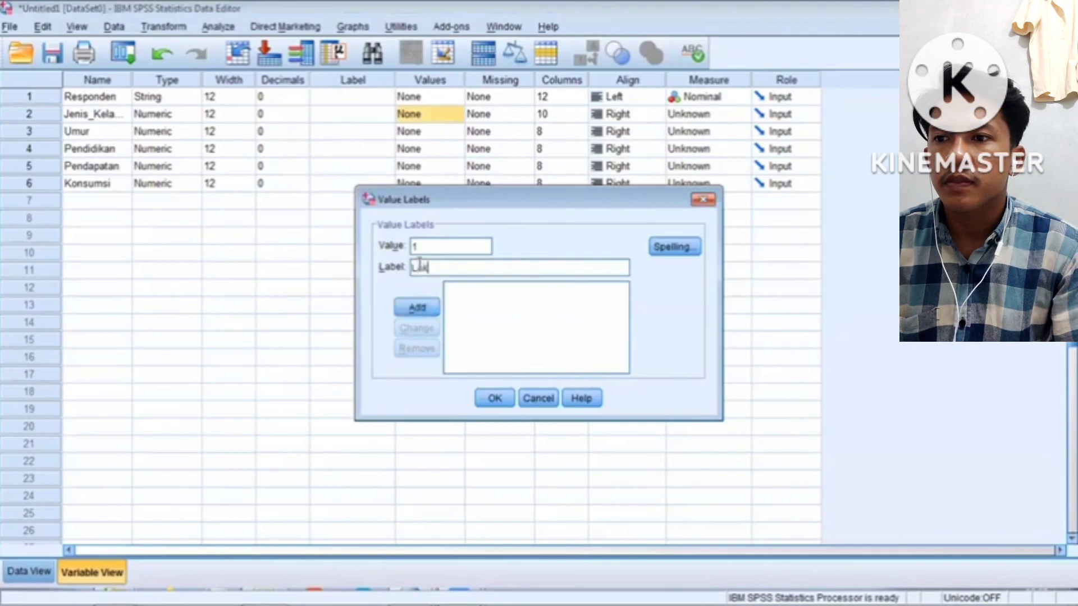
text(i-laki)
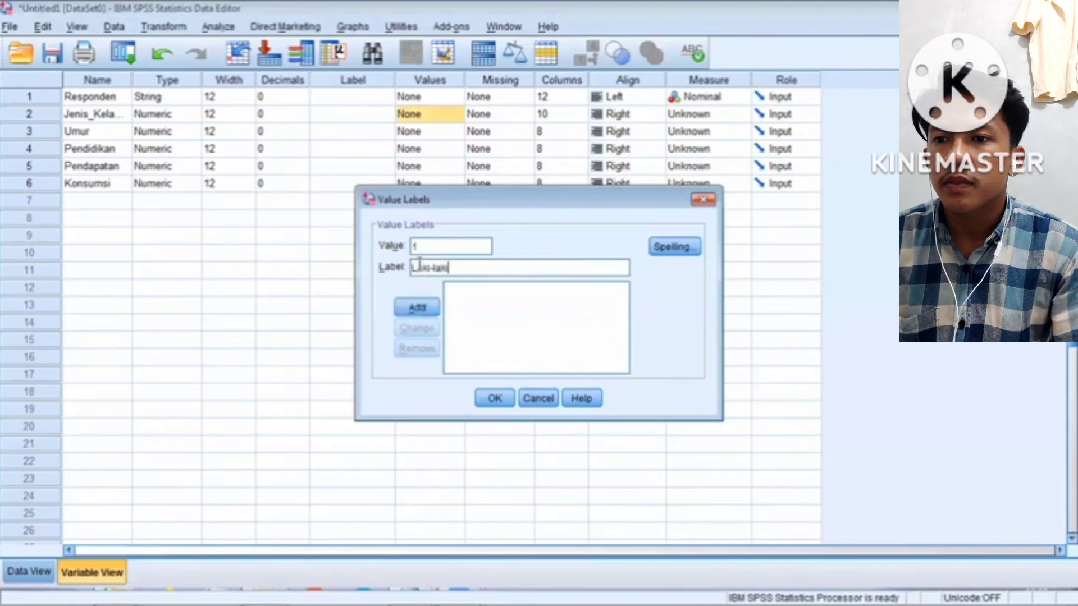
click(418, 308)
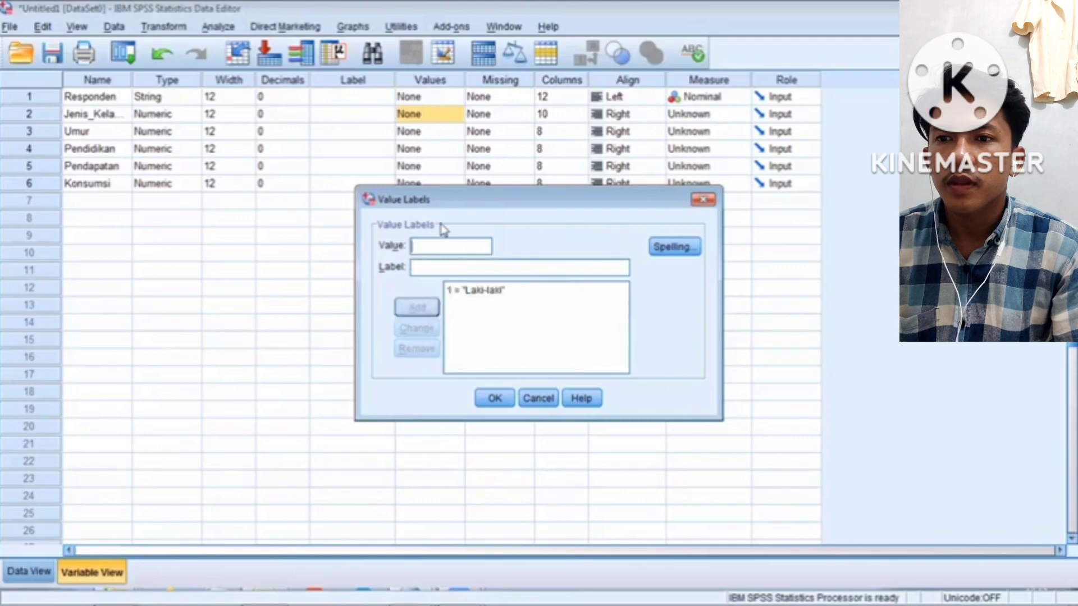
text(2)
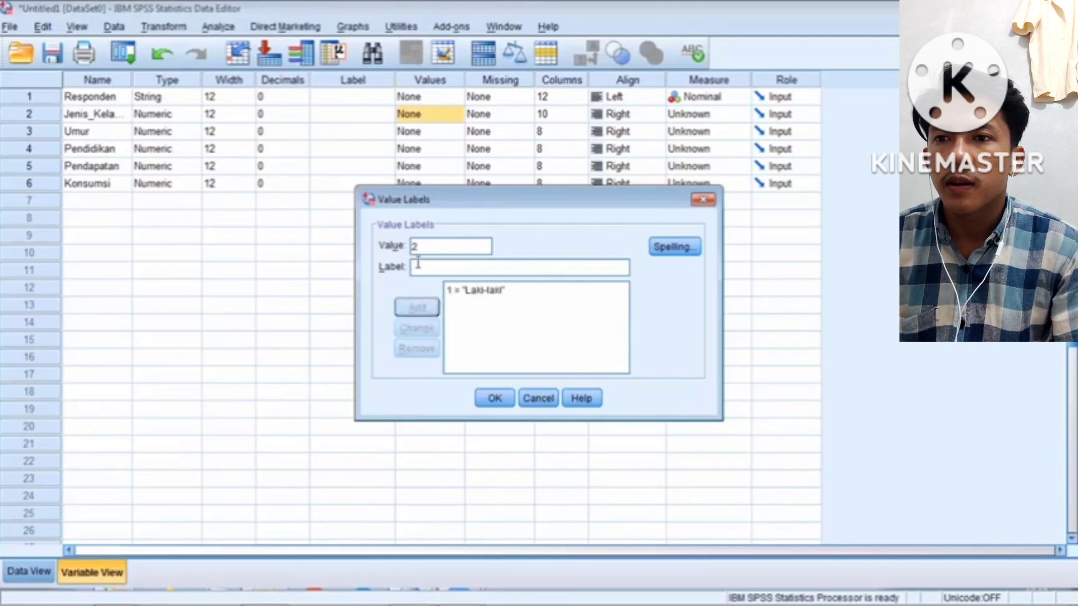
click(416, 267)
text(Pe)
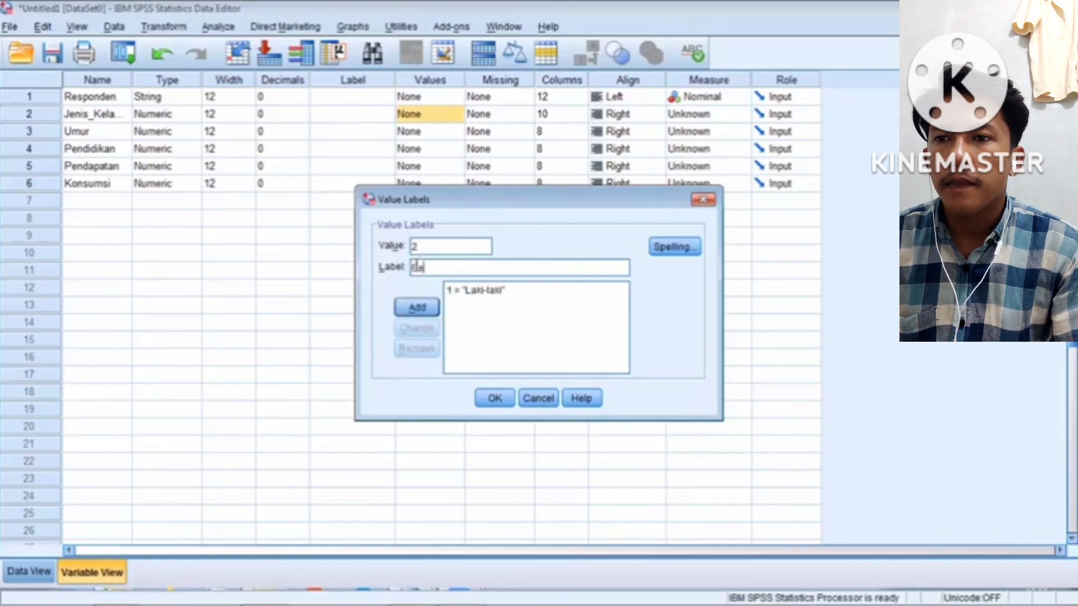
text(rempuan)
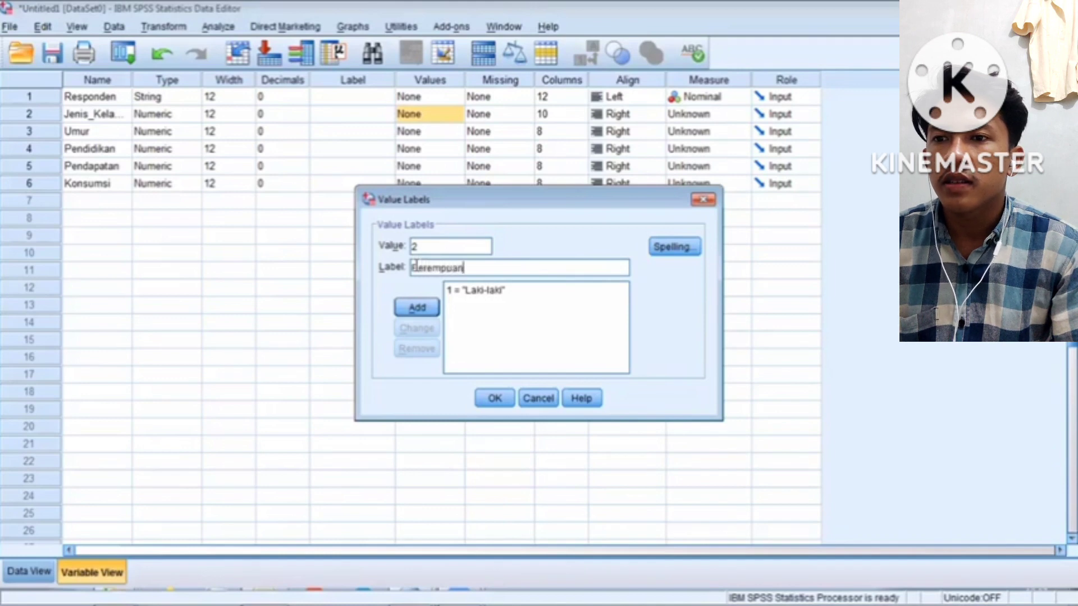
click(416, 308)
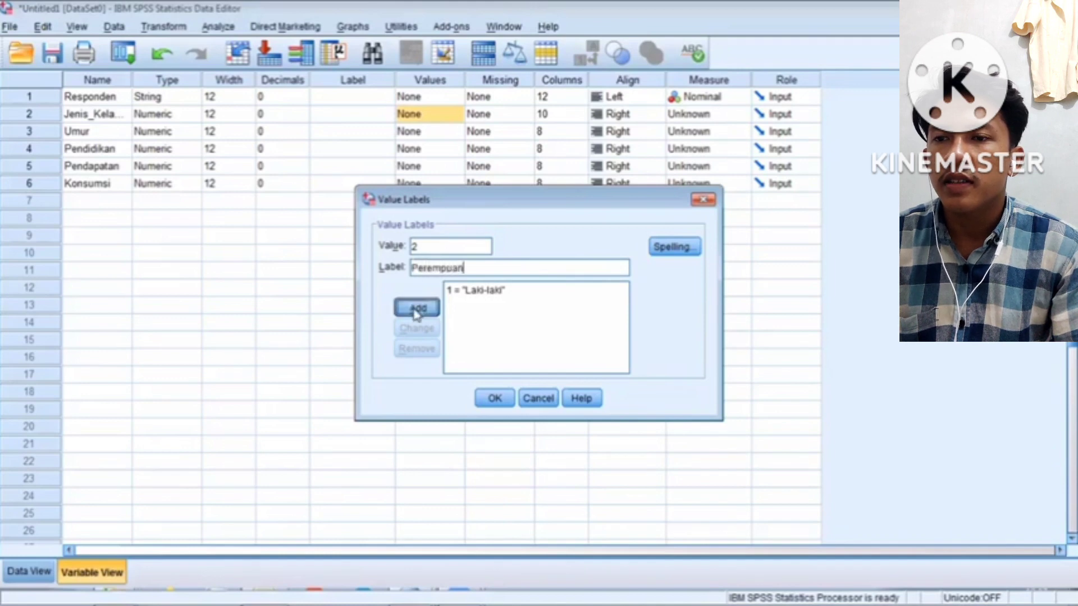
click(494, 397)
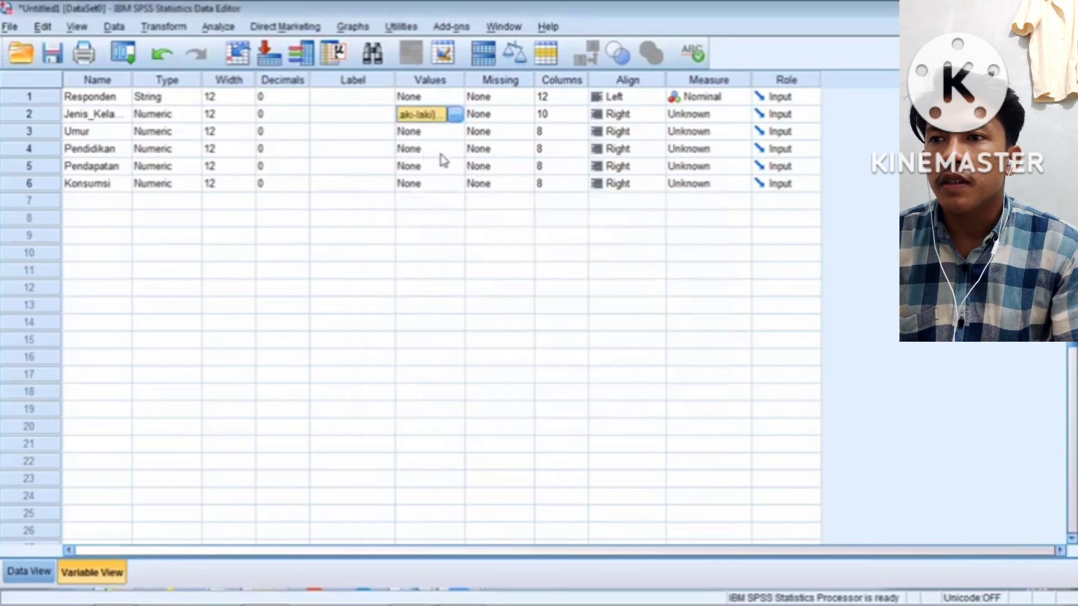
click(459, 153)
Start Pendidikan's value labels with 1 = SD and 2 = SLTP
click(458, 151)
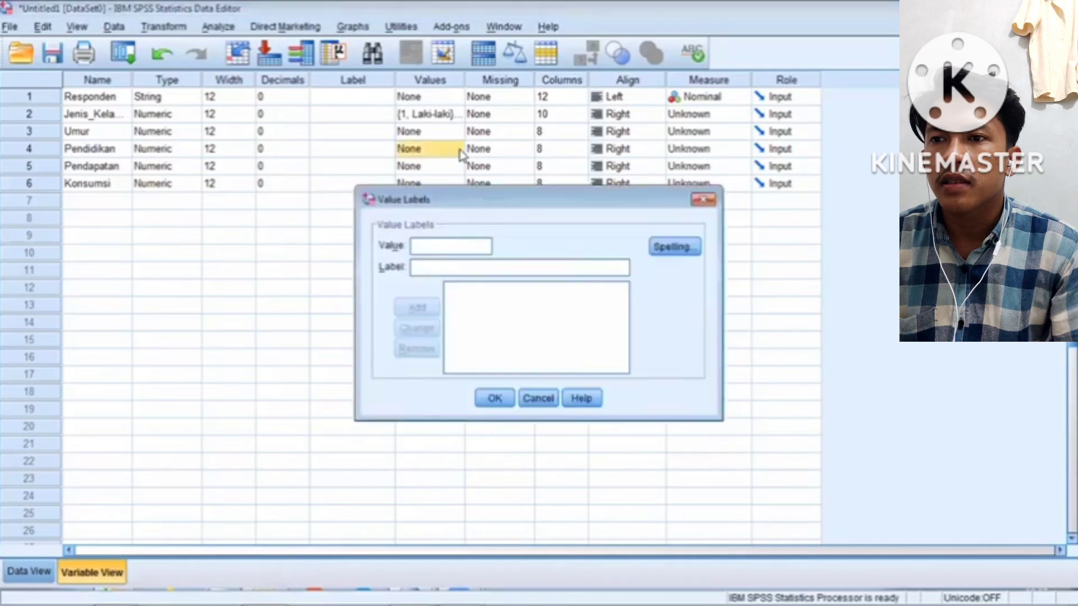
click(434, 246)
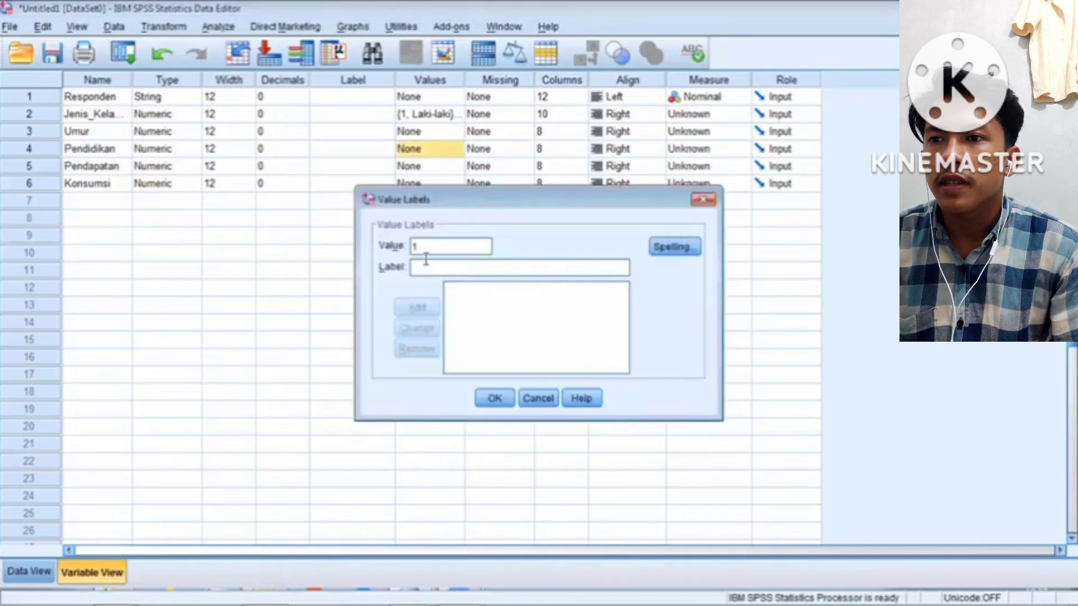
text(S)
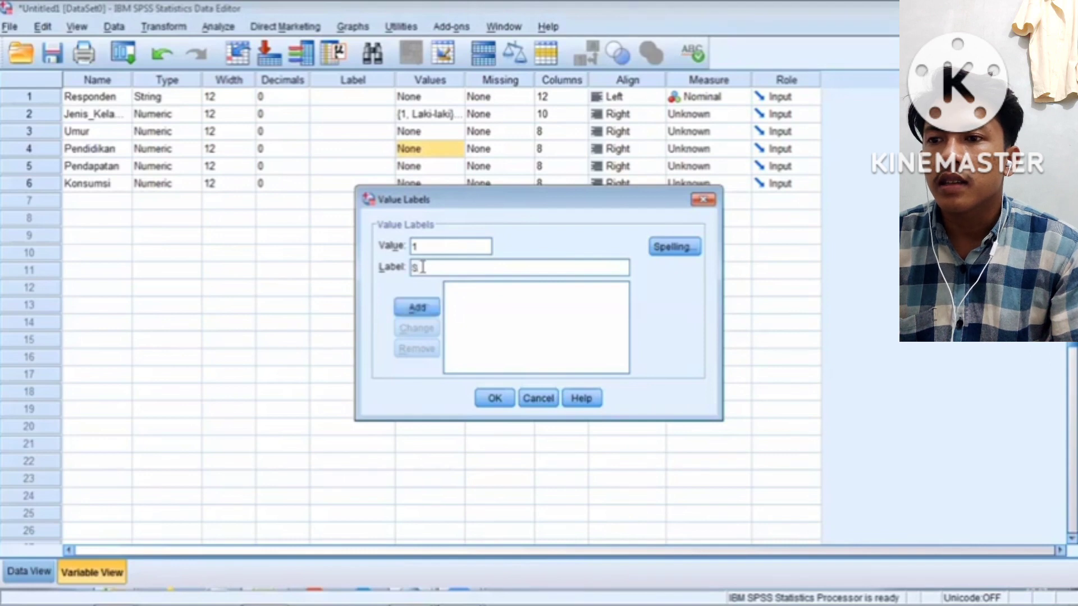
text(D)
click(417, 308)
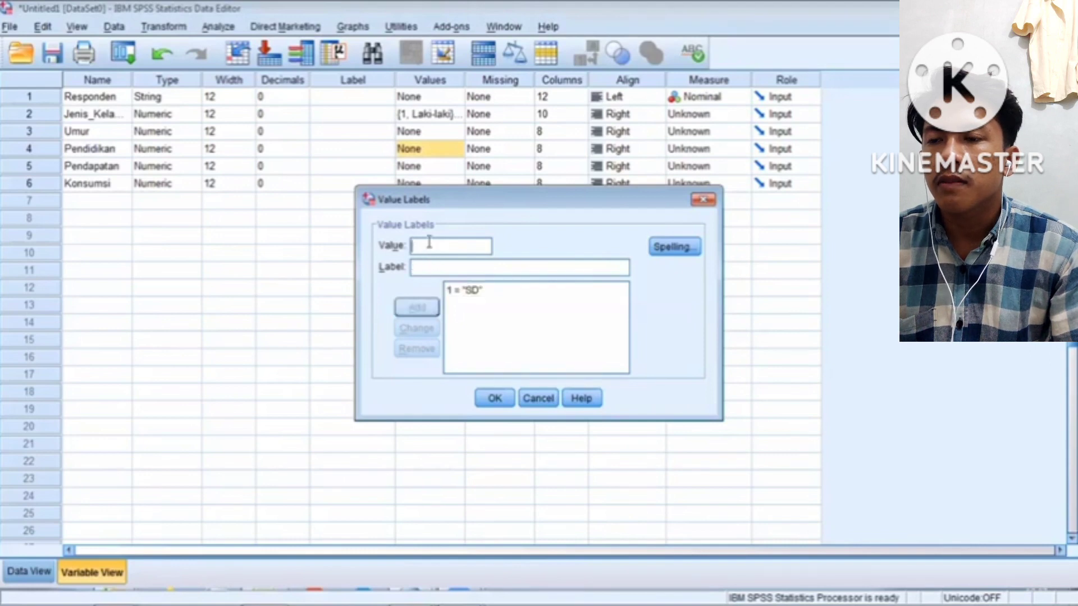
text(2)
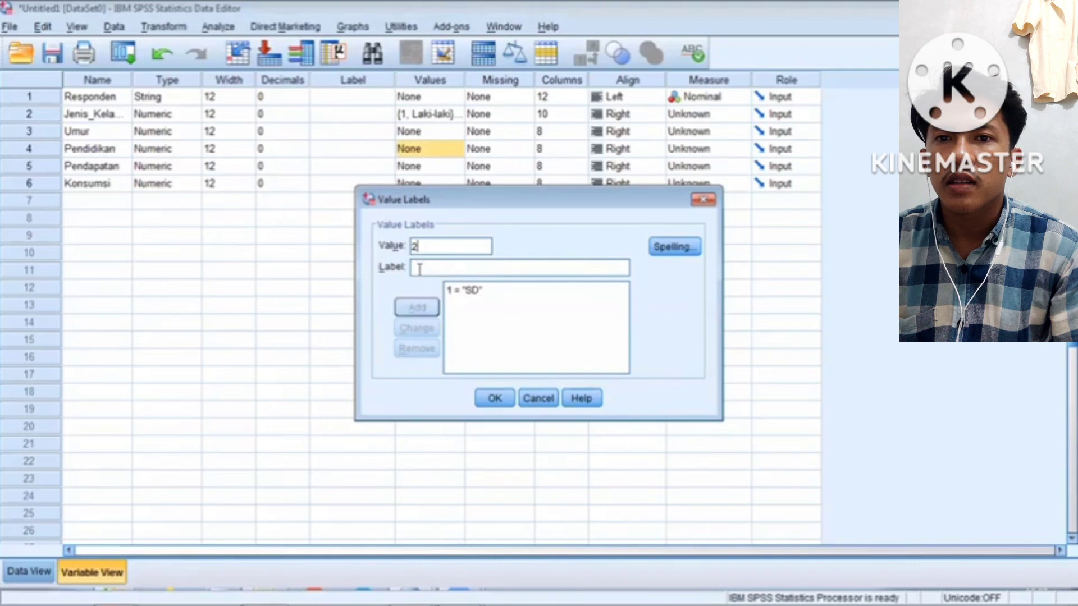
click(418, 268)
text(SM)
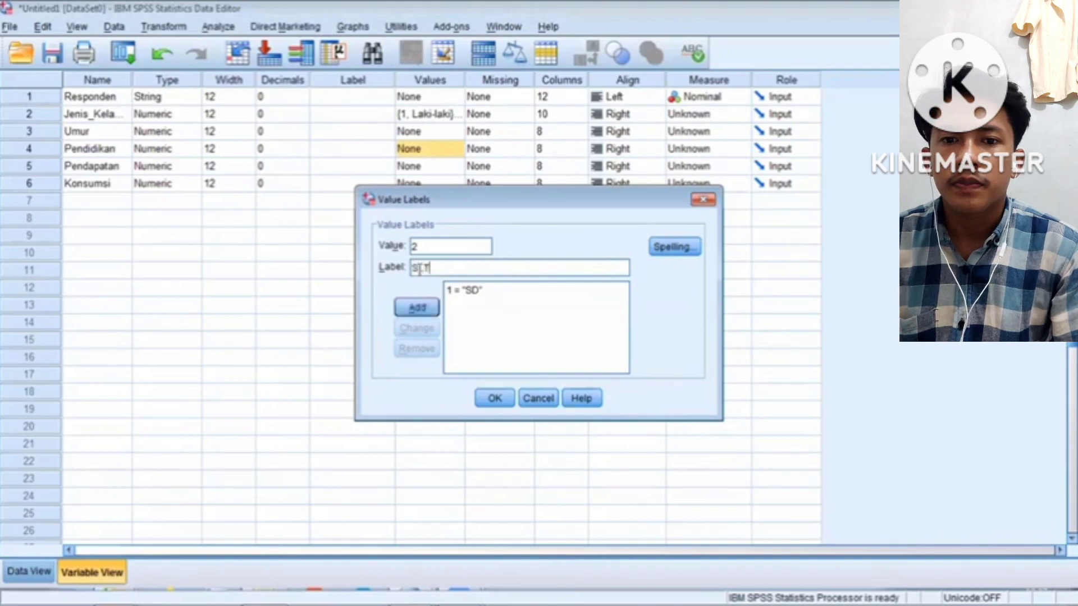
text(TP)
click(417, 308)
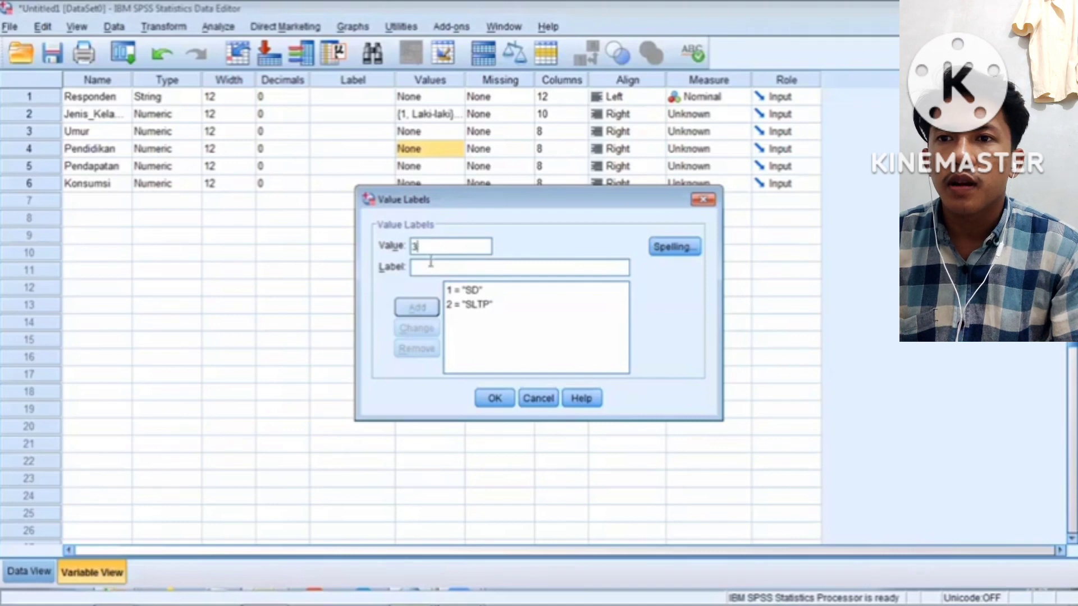
Add education labels 3 = SLTA, 4 = D3 and 5 = S1, and confirm
text(SLTA)
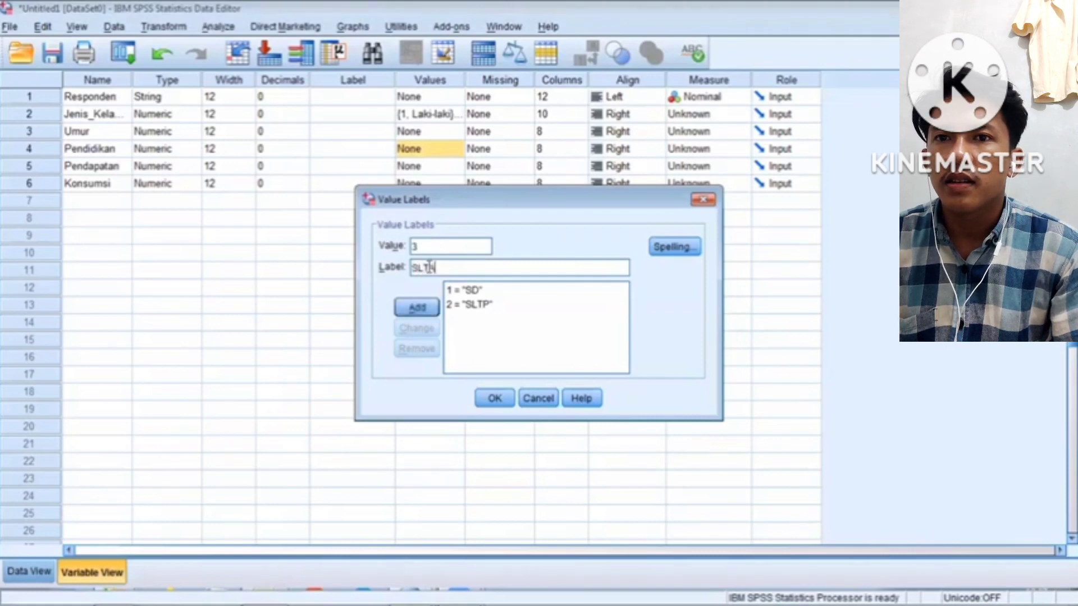
click(422, 310)
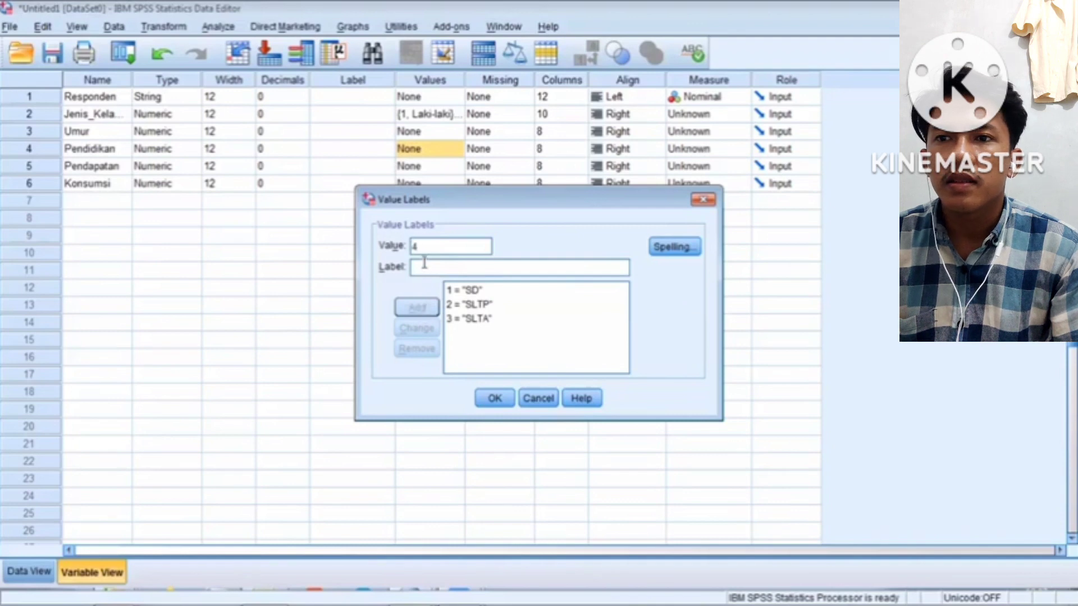
text(D3)
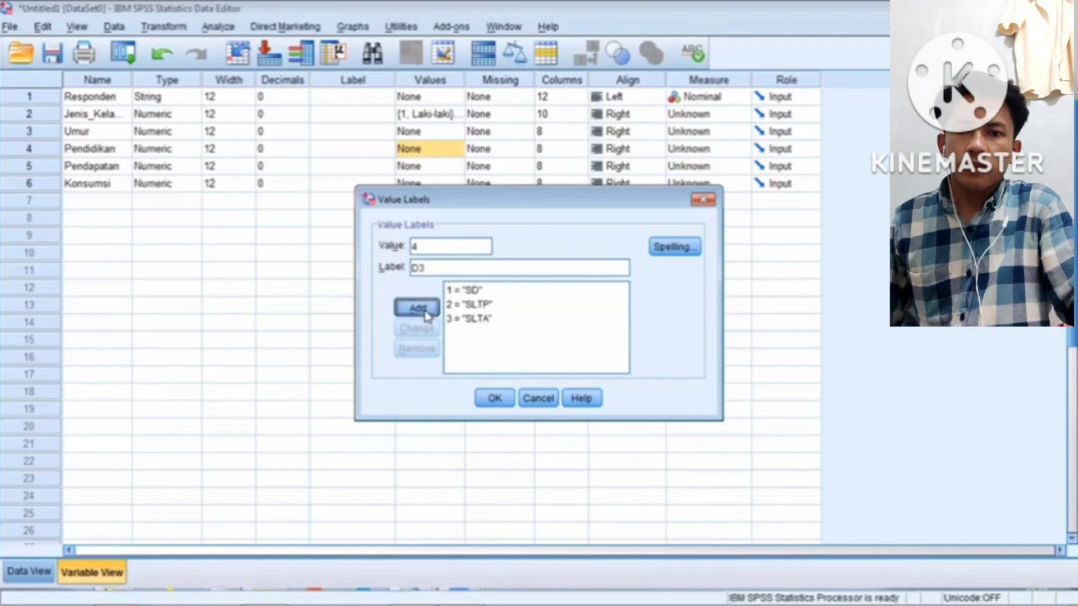
key(Return)
text(5)
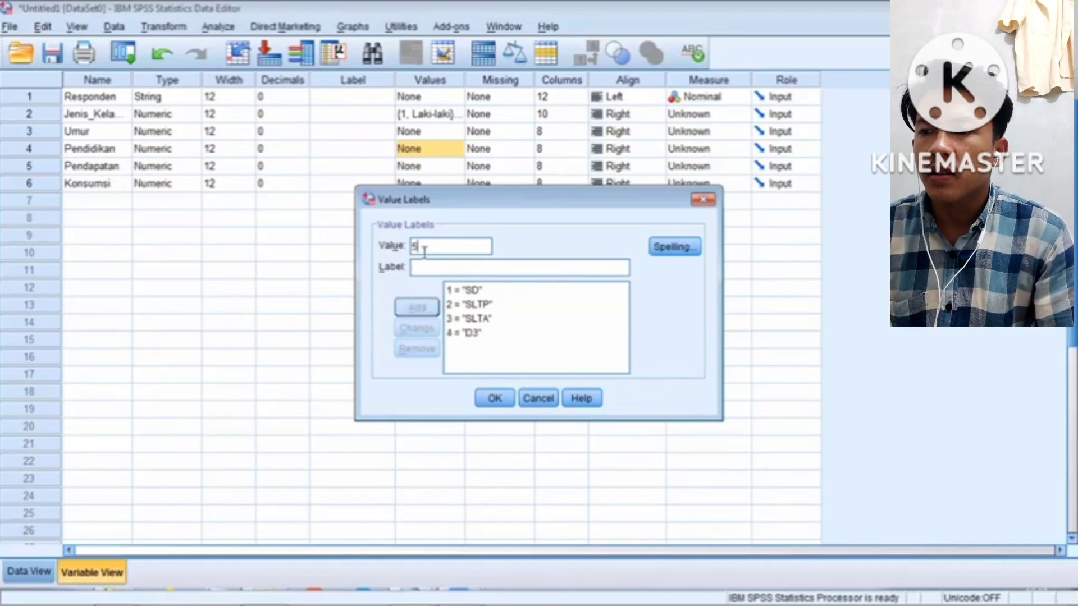
click(419, 267)
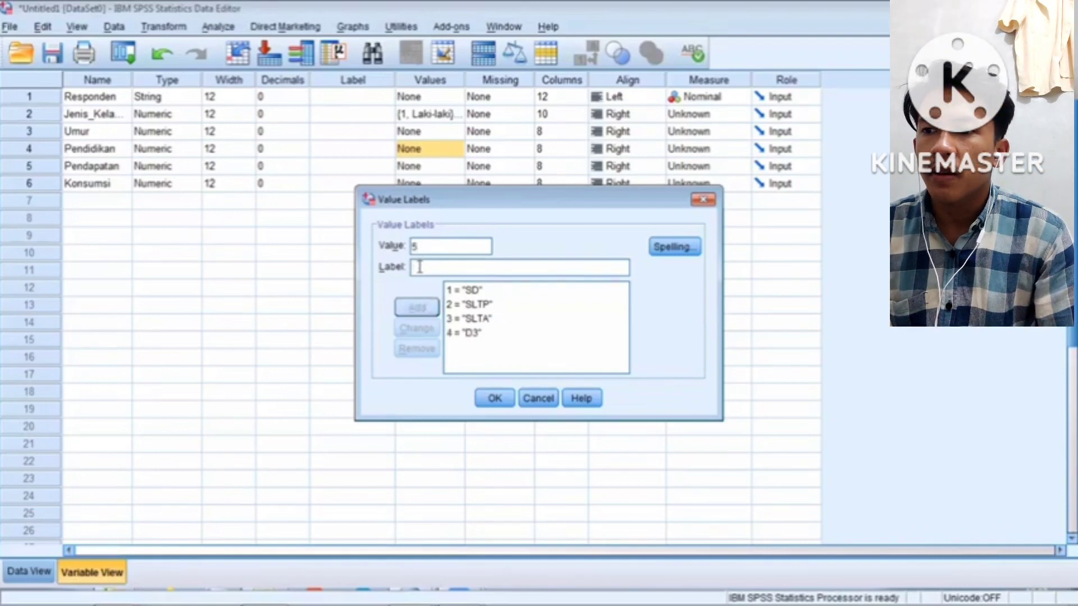
text(S1)
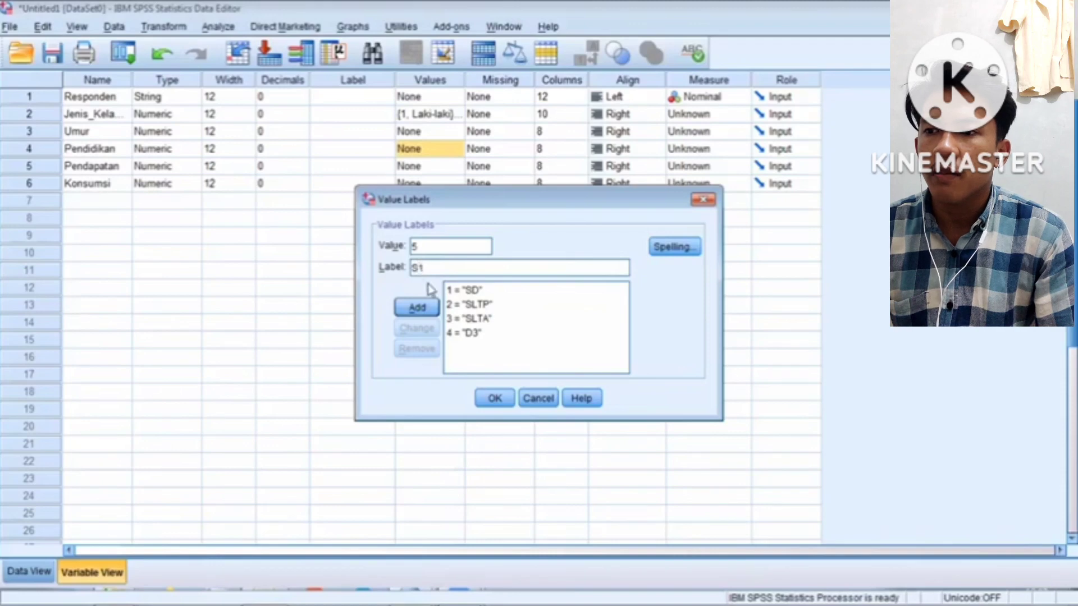
click(417, 309)
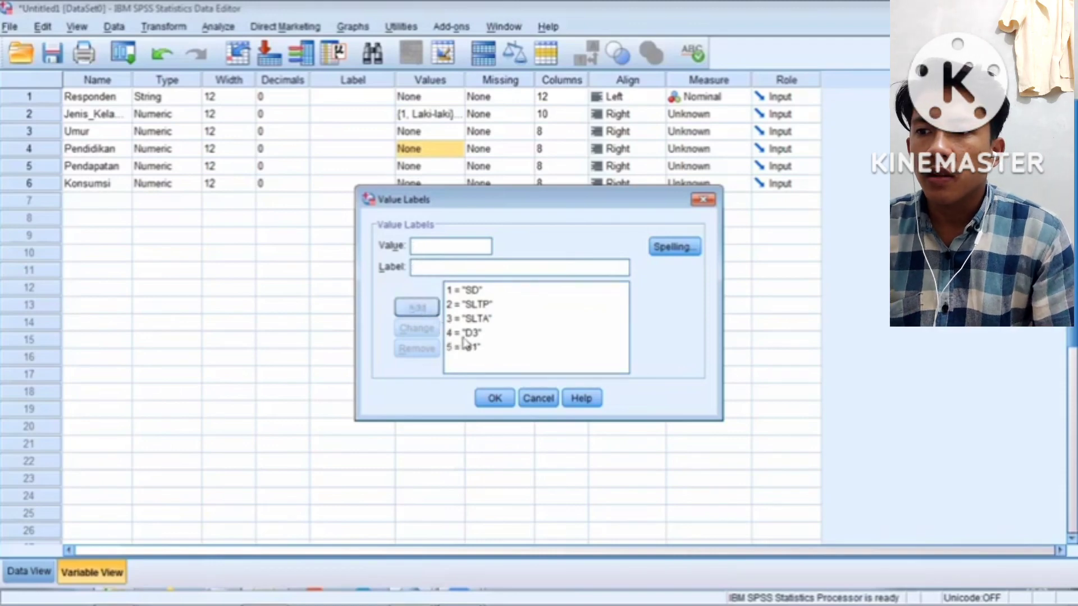
click(484, 396)
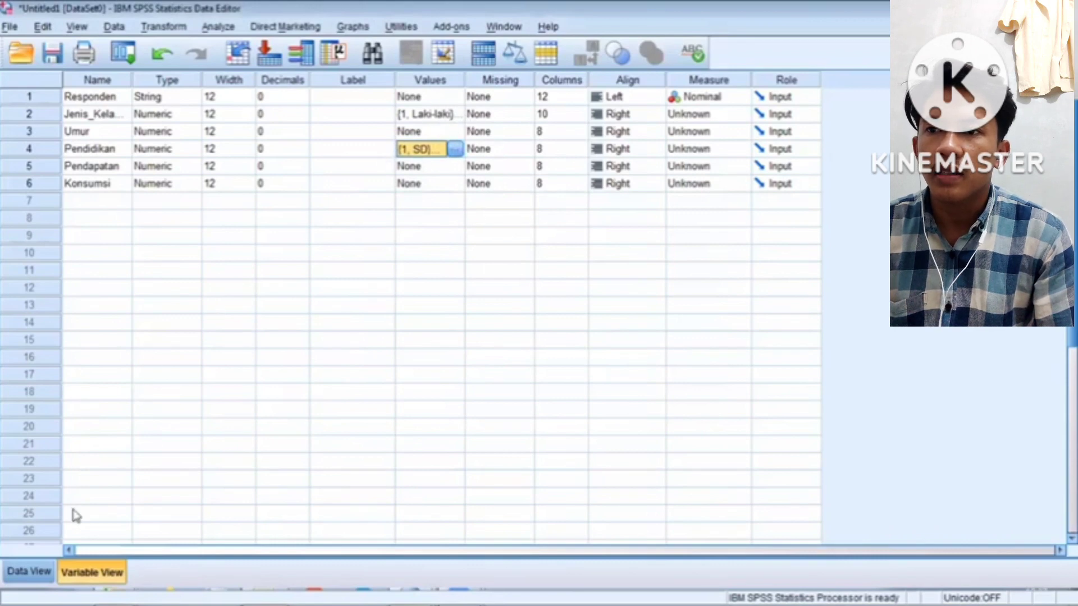
click(17, 572)
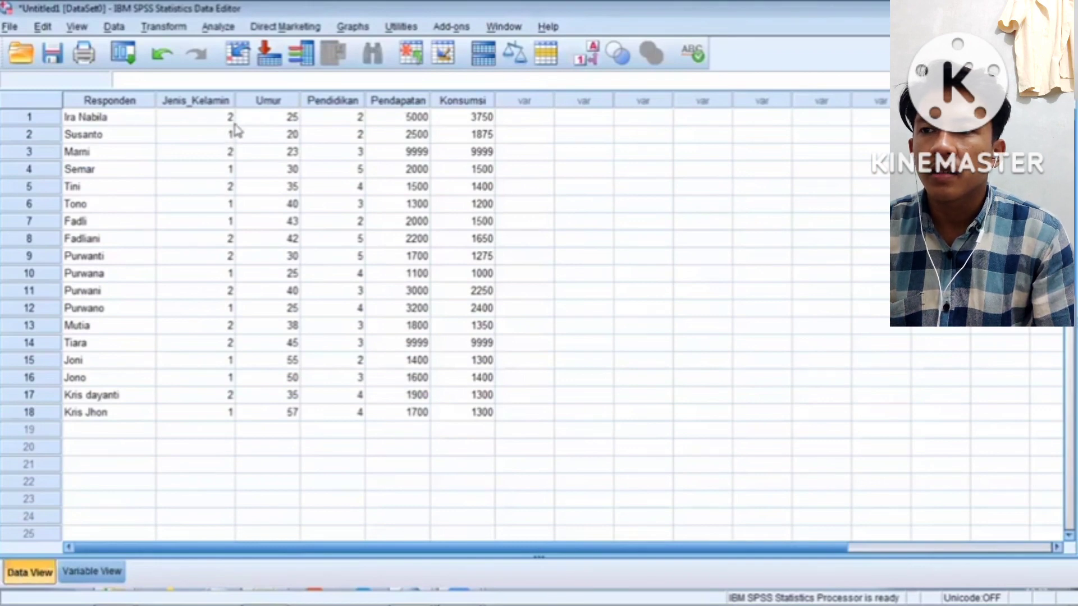
click(586, 54)
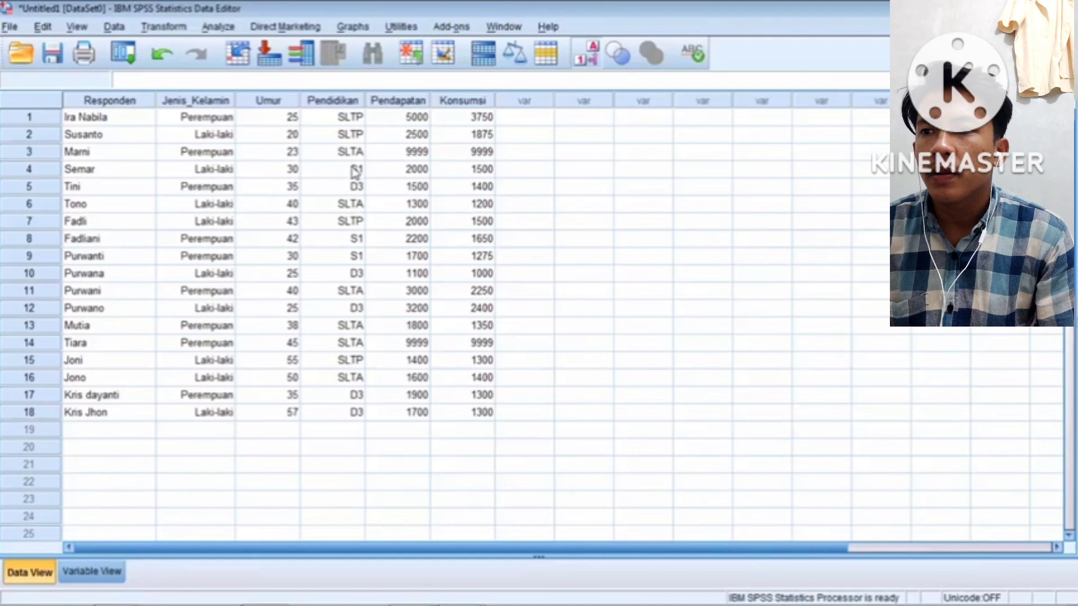
click(584, 57)
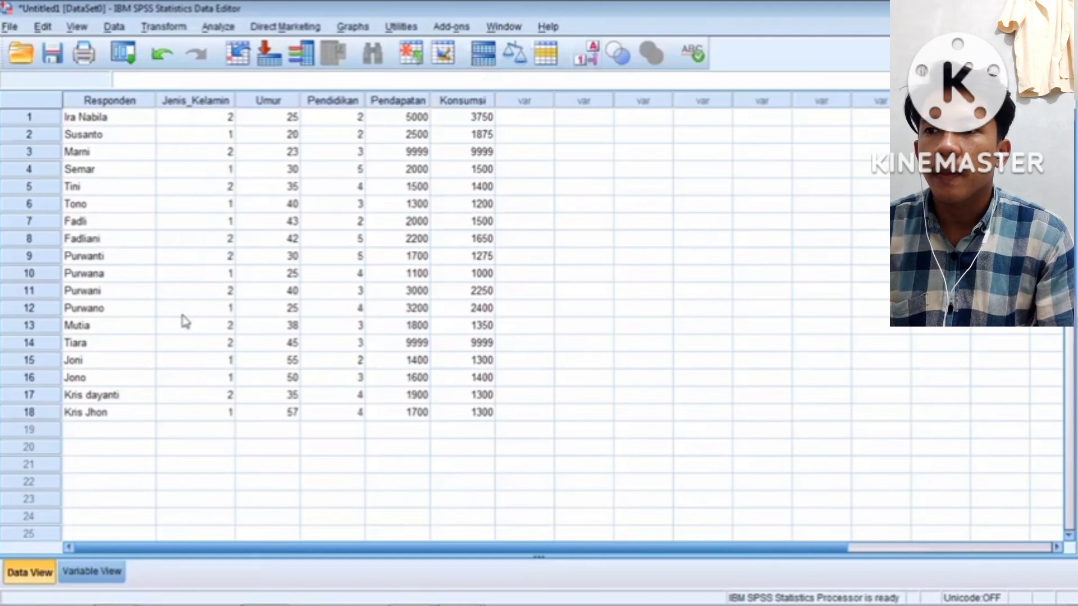
click(93, 571)
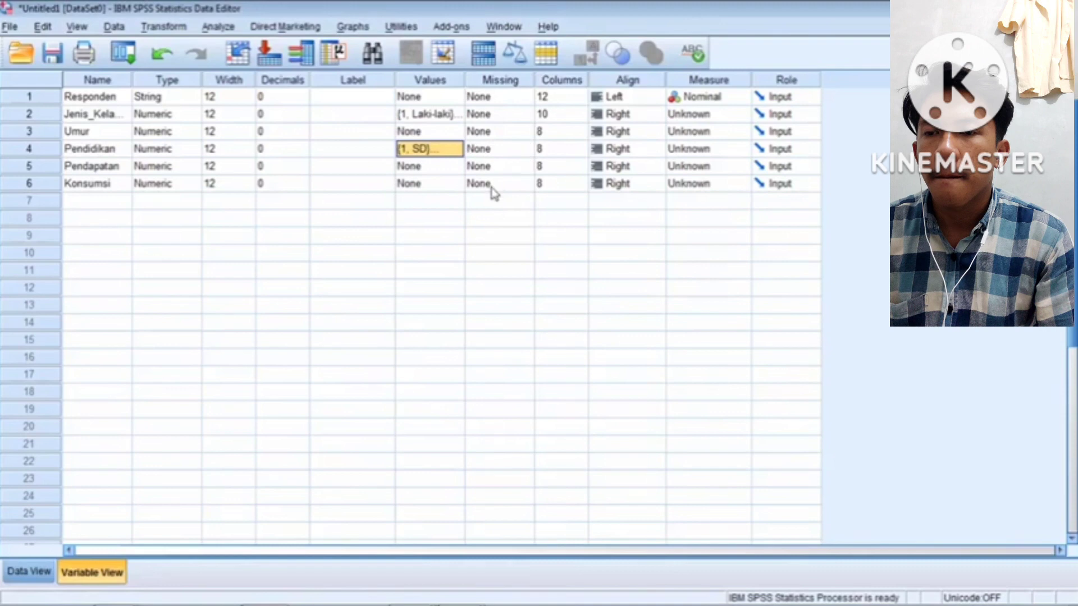
Define 9999 as a discrete missing value for Pendapatan
click(523, 166)
click(526, 167)
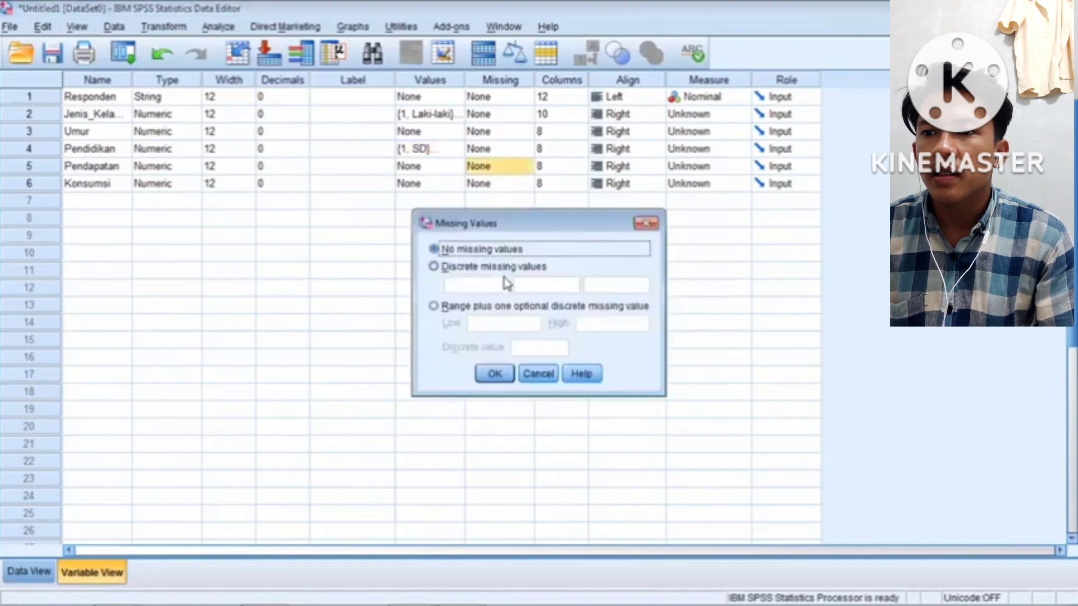
click(444, 268)
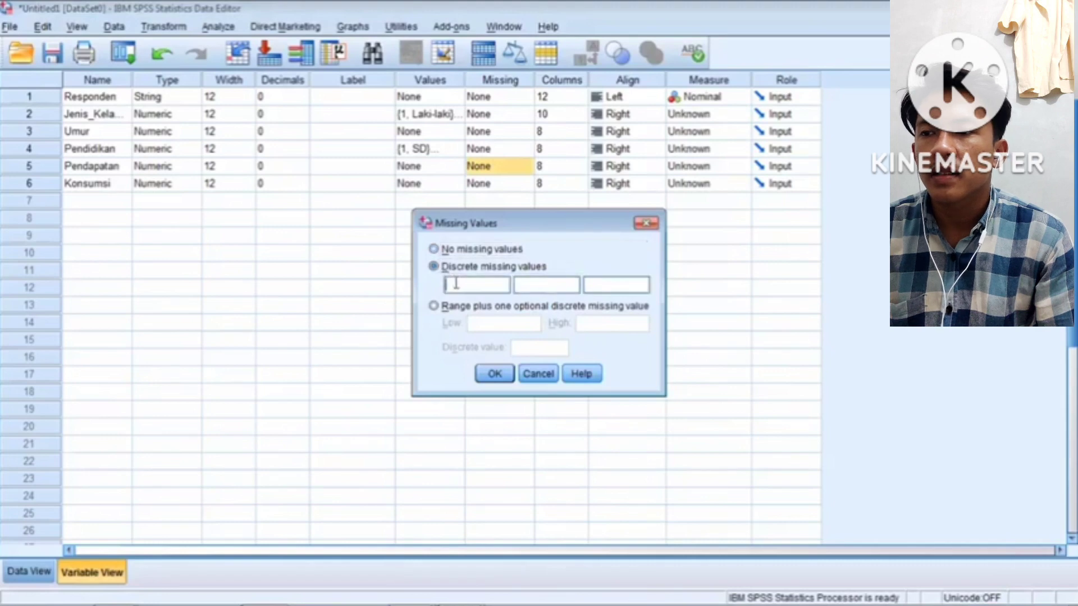
text(9999)
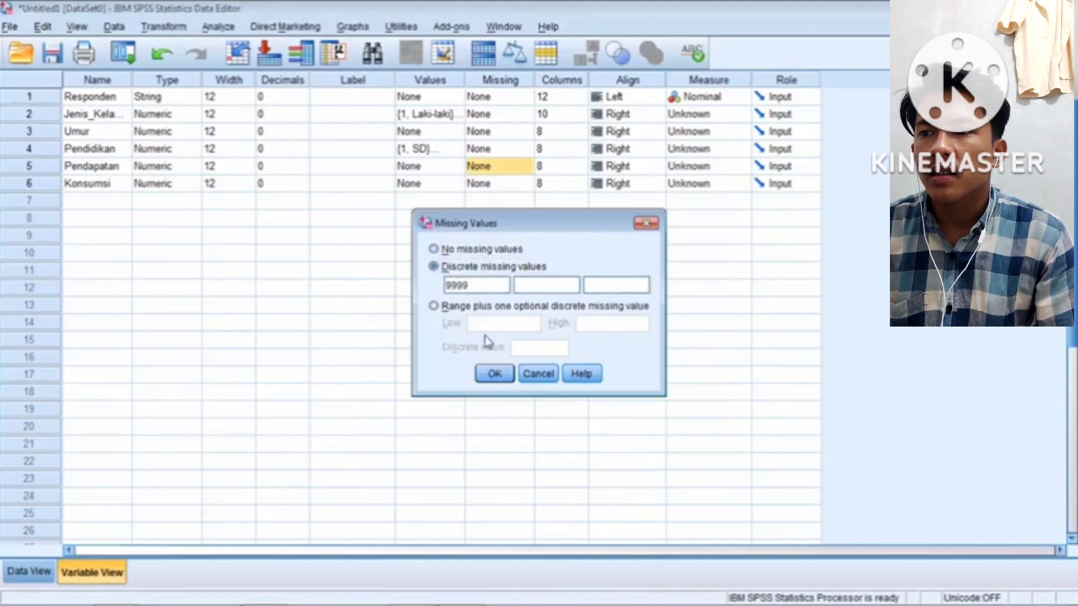
click(494, 374)
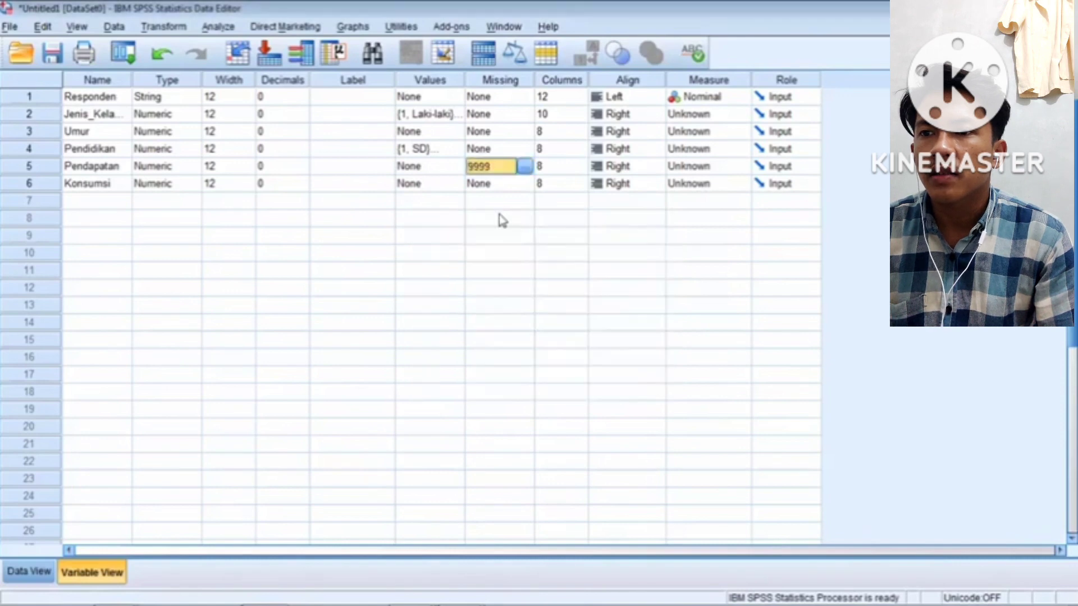
Define 9999 as a discrete missing value for Konsumsi
click(513, 184)
click(525, 186)
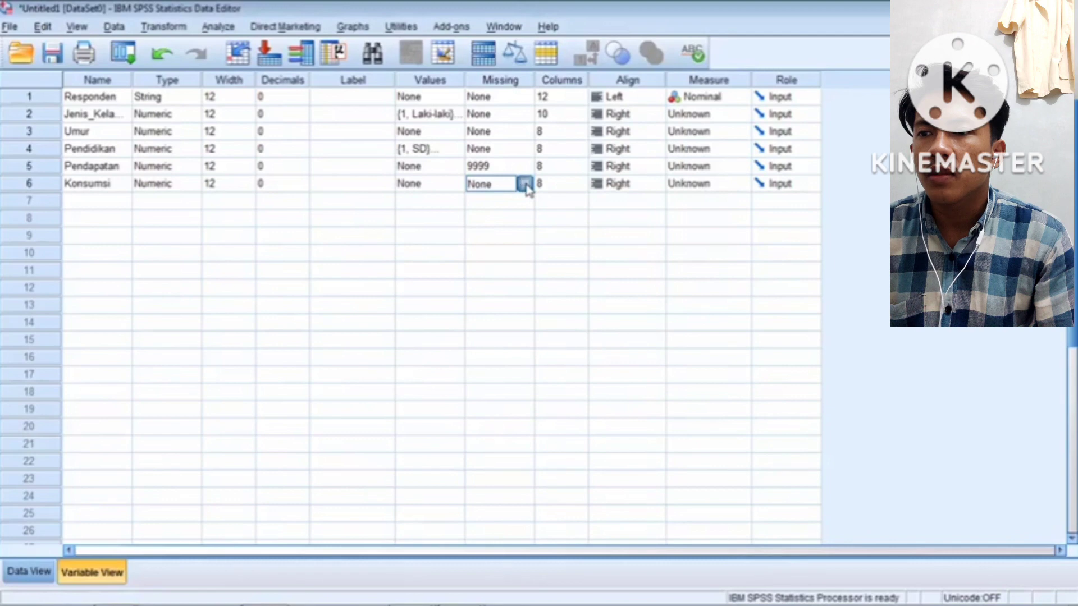
click(460, 276)
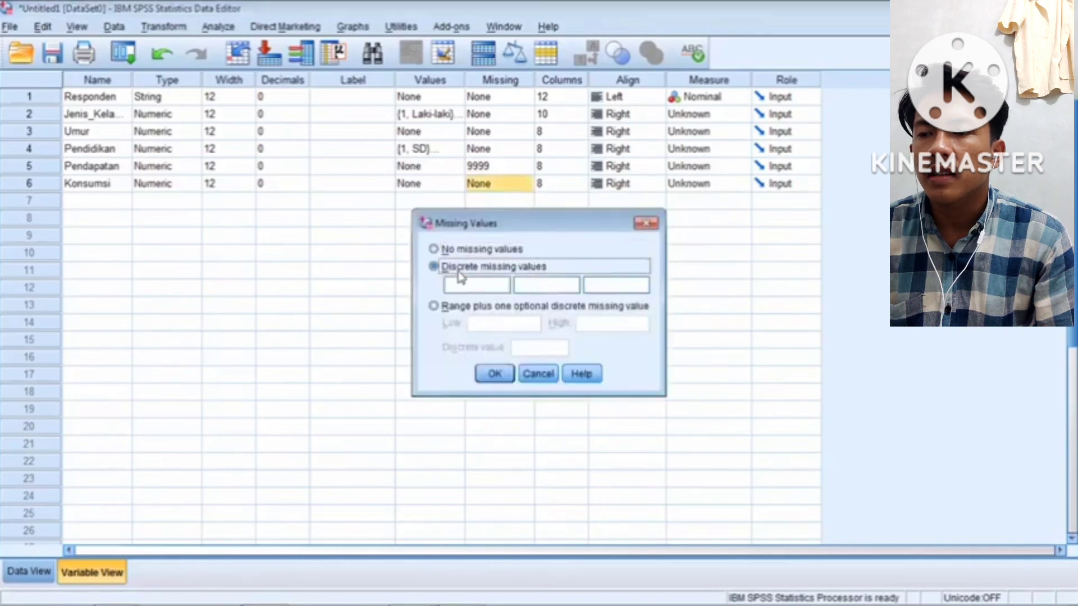
click(456, 286)
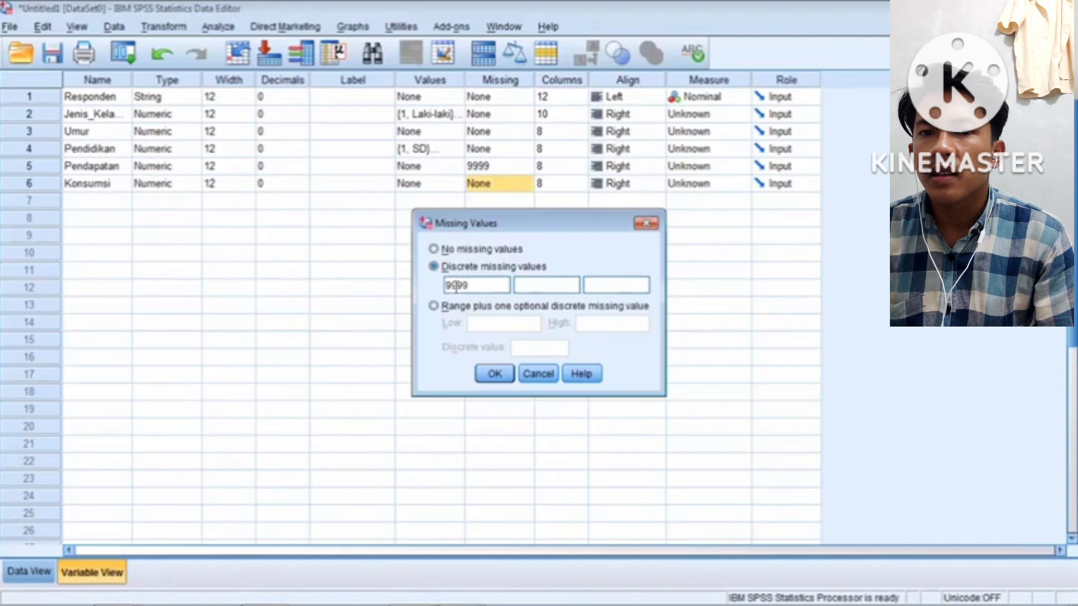
click(493, 377)
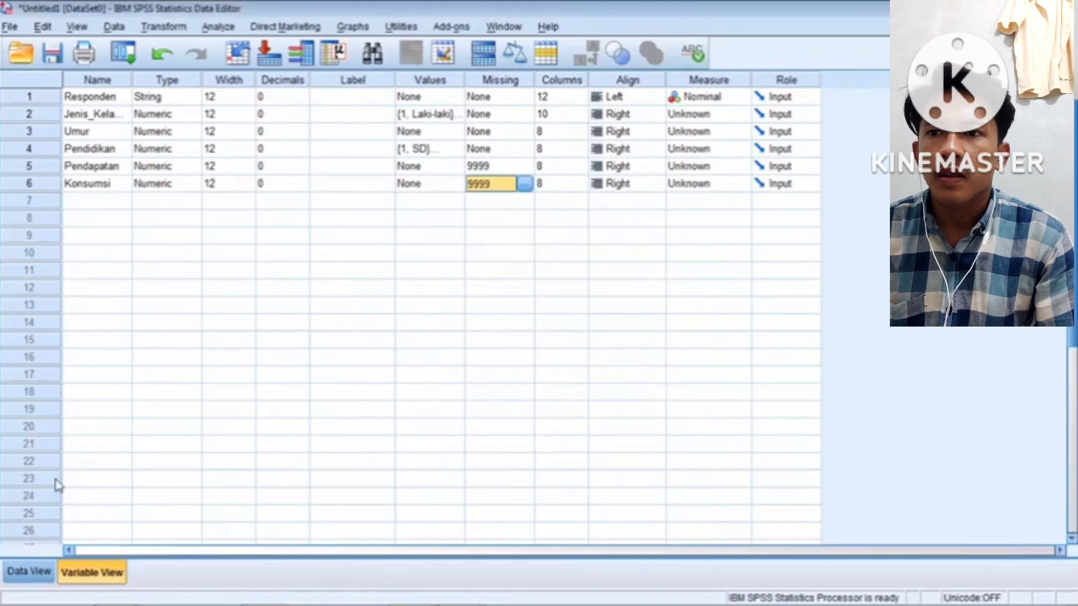
After checking Data View, set Columns to 12 for Responden, Jenis_Kelamin, Umur, Pendidikan, Pendapatan and Konsumsi
click(25, 573)
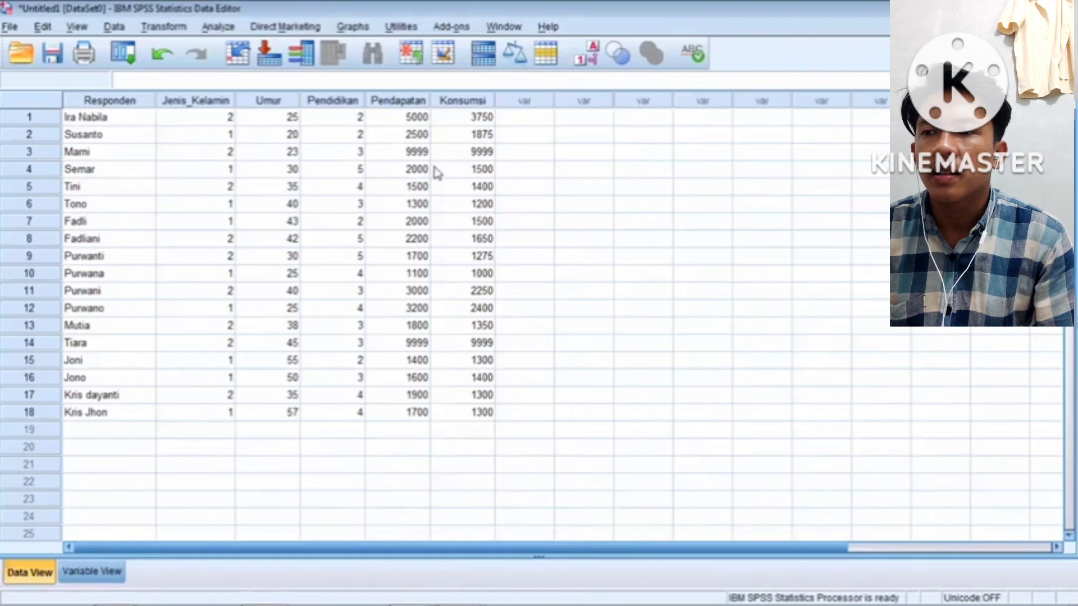
click(90, 572)
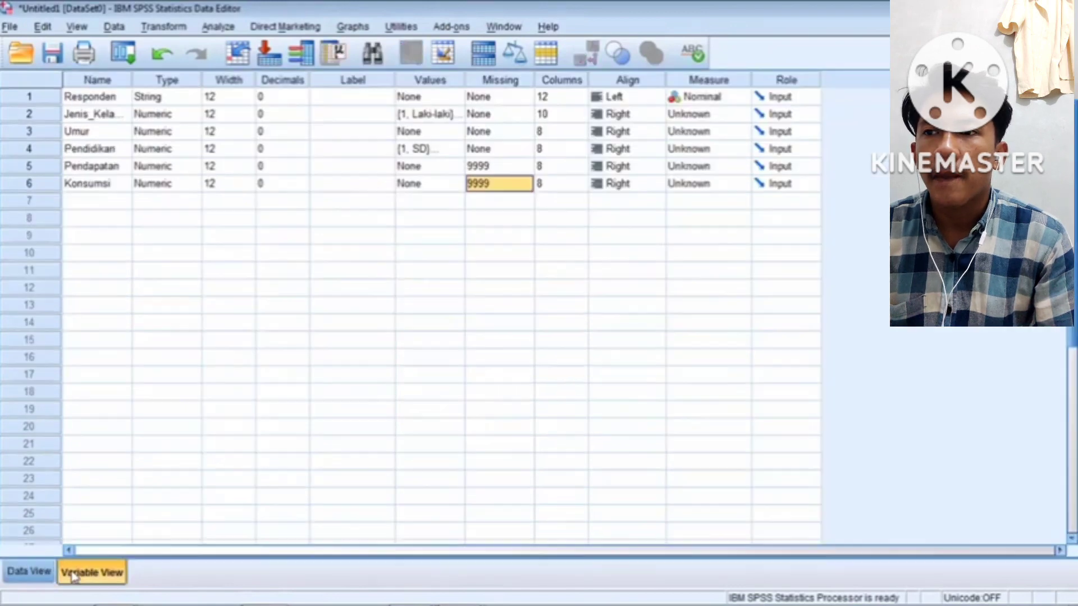
click(565, 99)
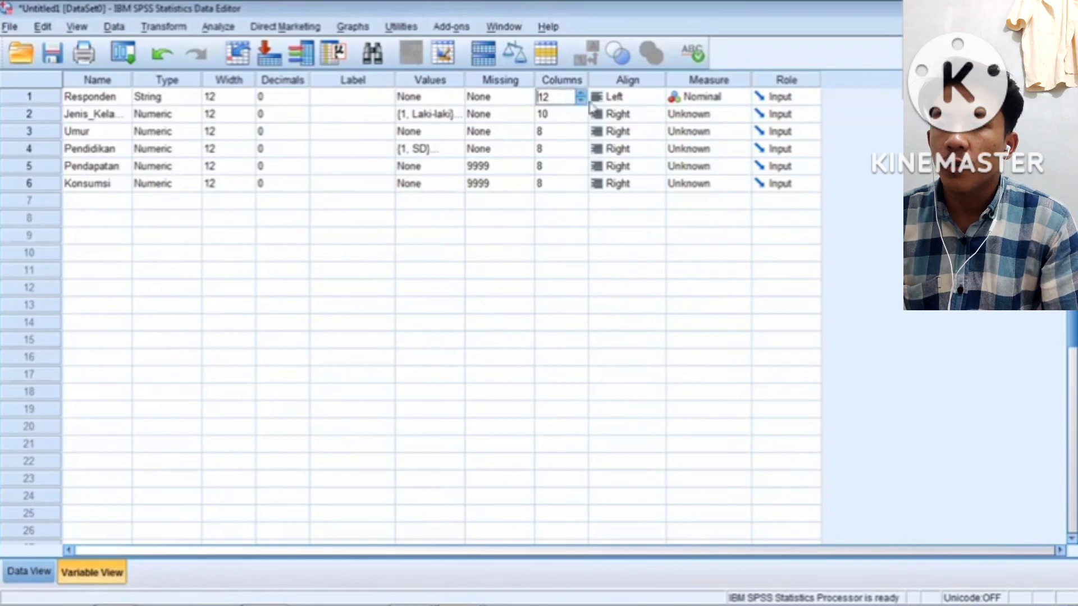
click(573, 113)
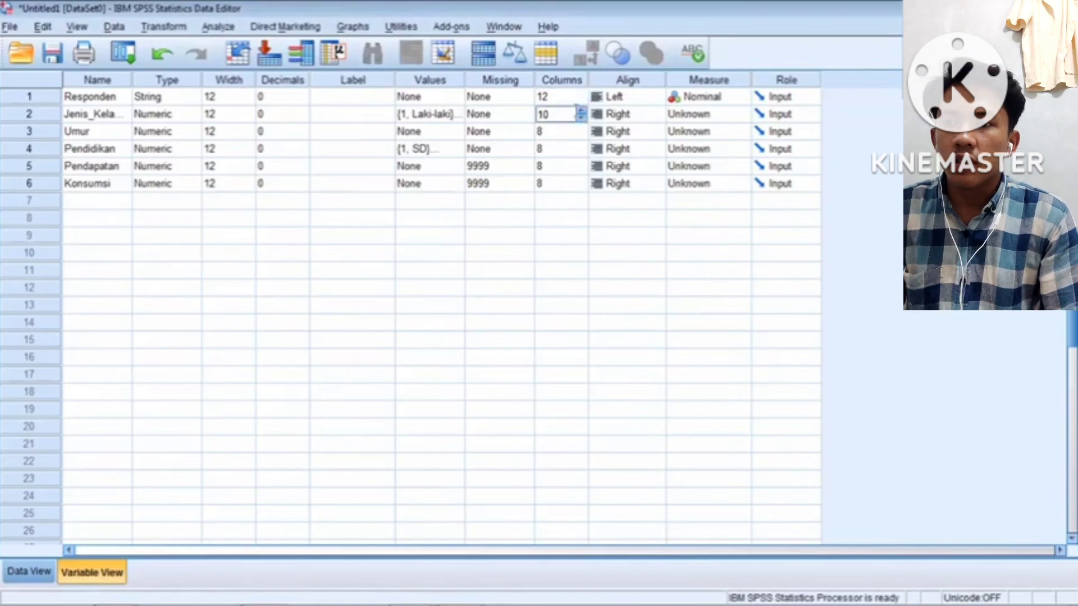
click(582, 111)
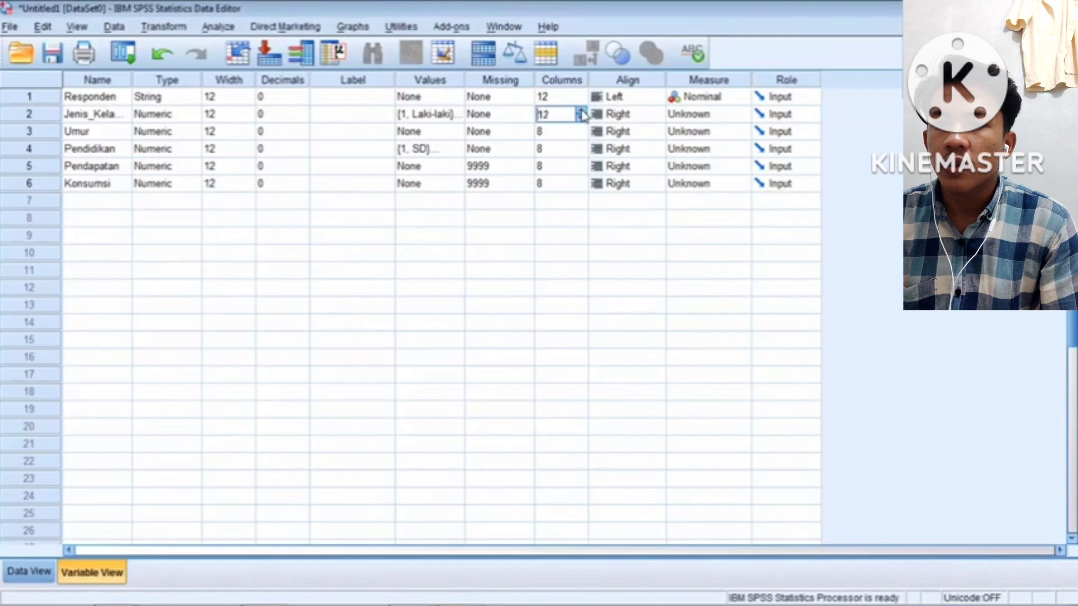
click(581, 129)
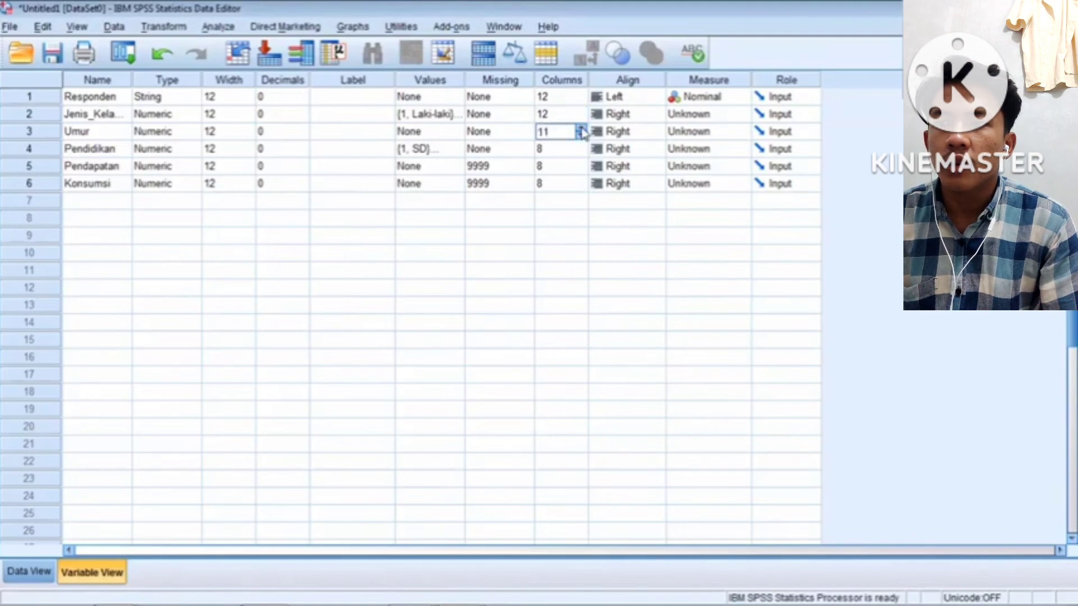
click(582, 129)
click(581, 155)
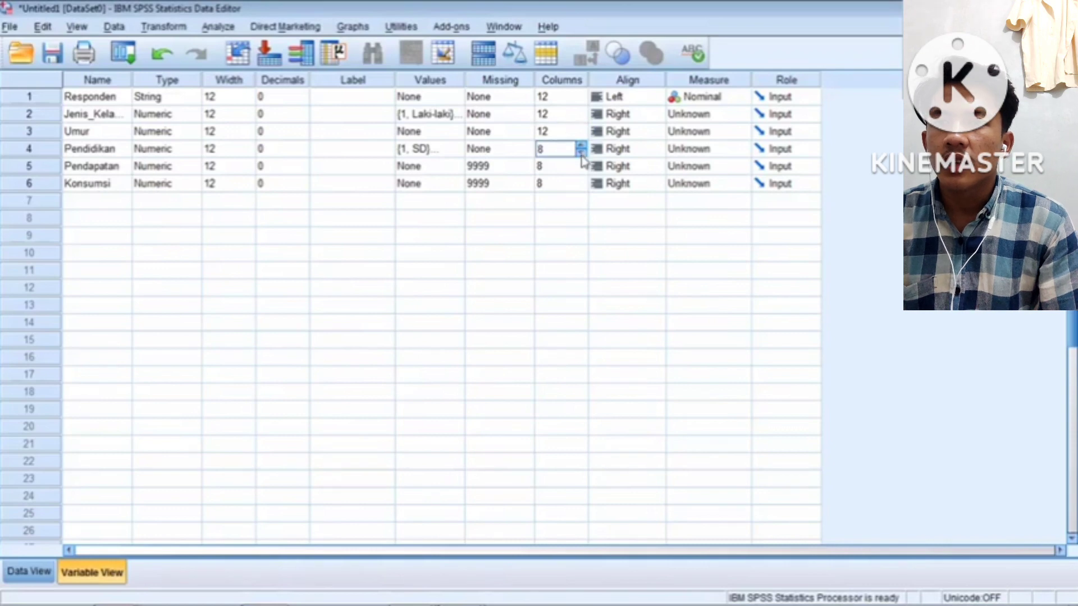
click(582, 152)
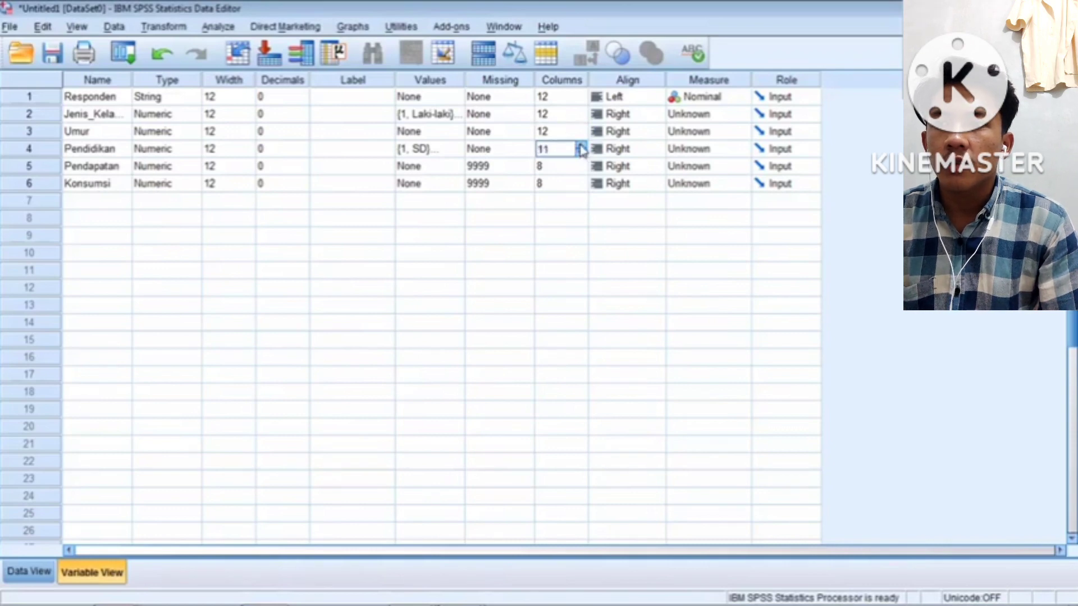
click(583, 166)
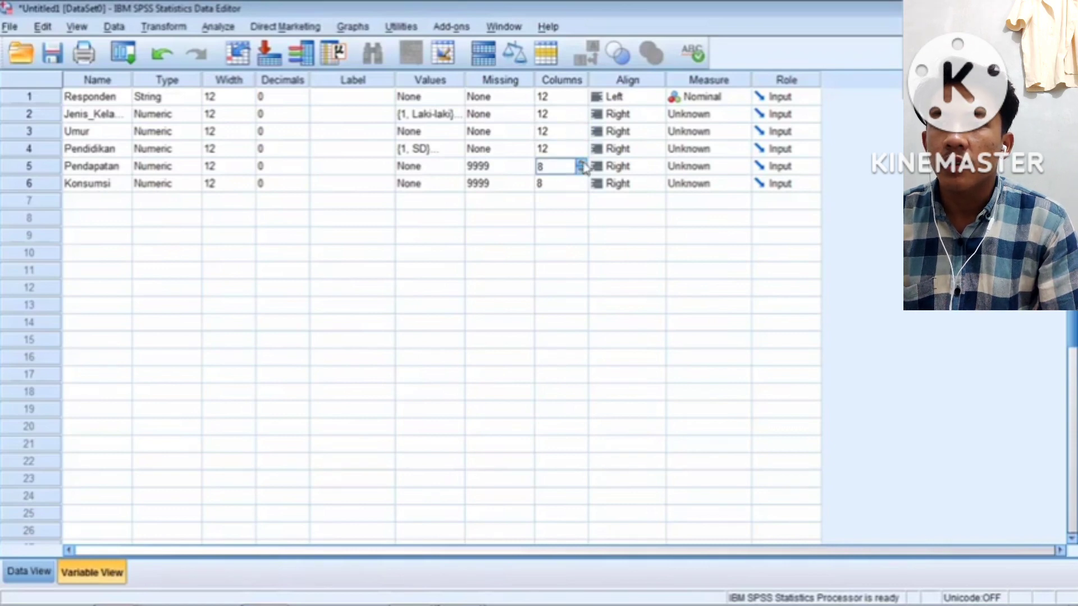
text(12)
click(582, 183)
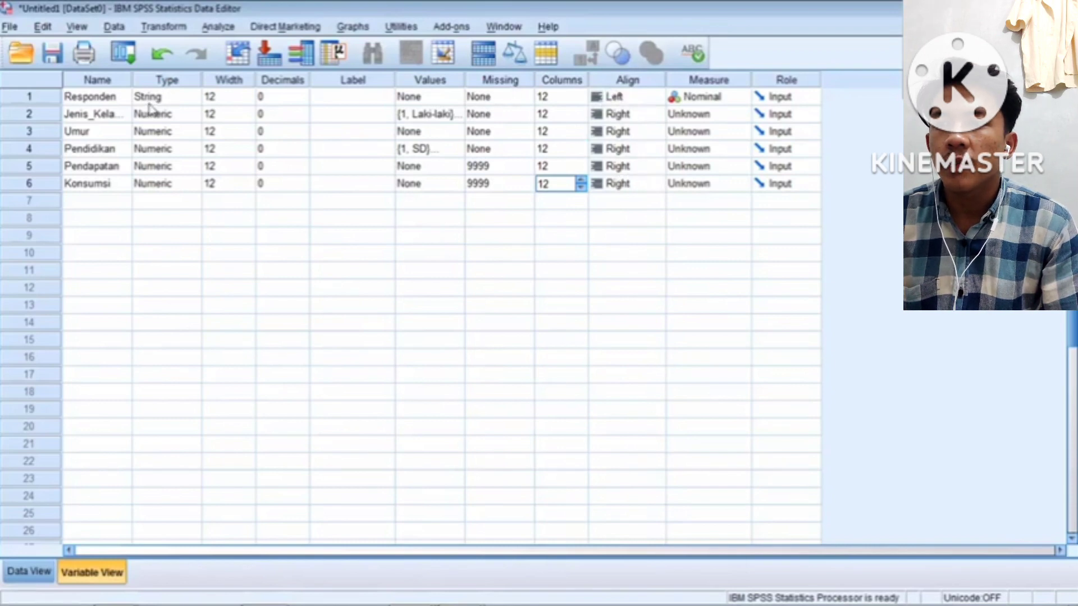
Keep Responden left-aligned and set Jenis_Kelamin and Umur to Center alignment
click(626, 100)
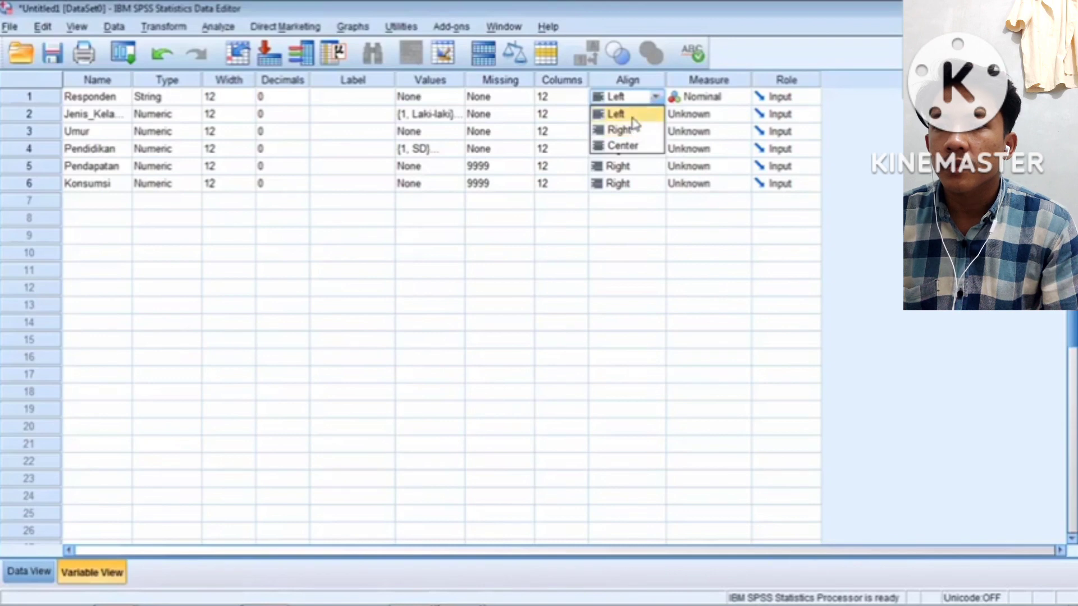
click(632, 118)
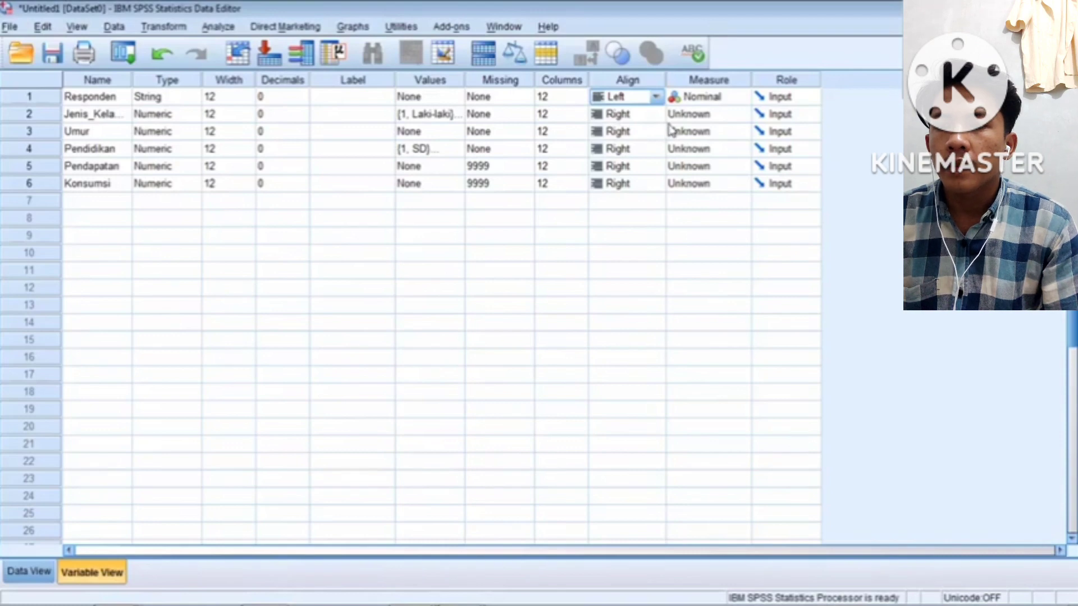
click(636, 117)
click(656, 114)
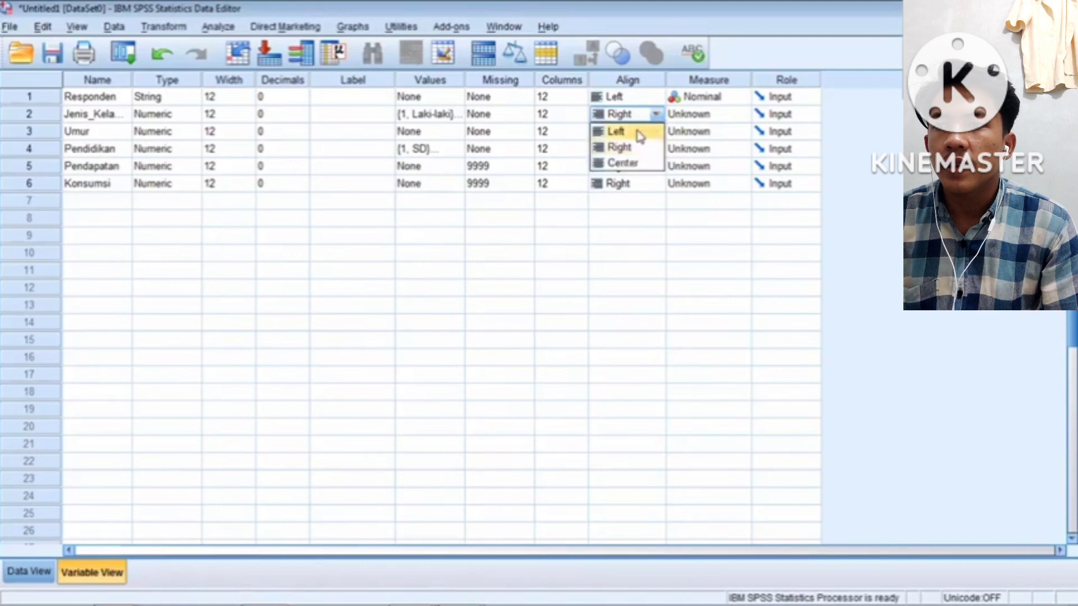
click(637, 163)
click(645, 135)
click(654, 131)
click(650, 135)
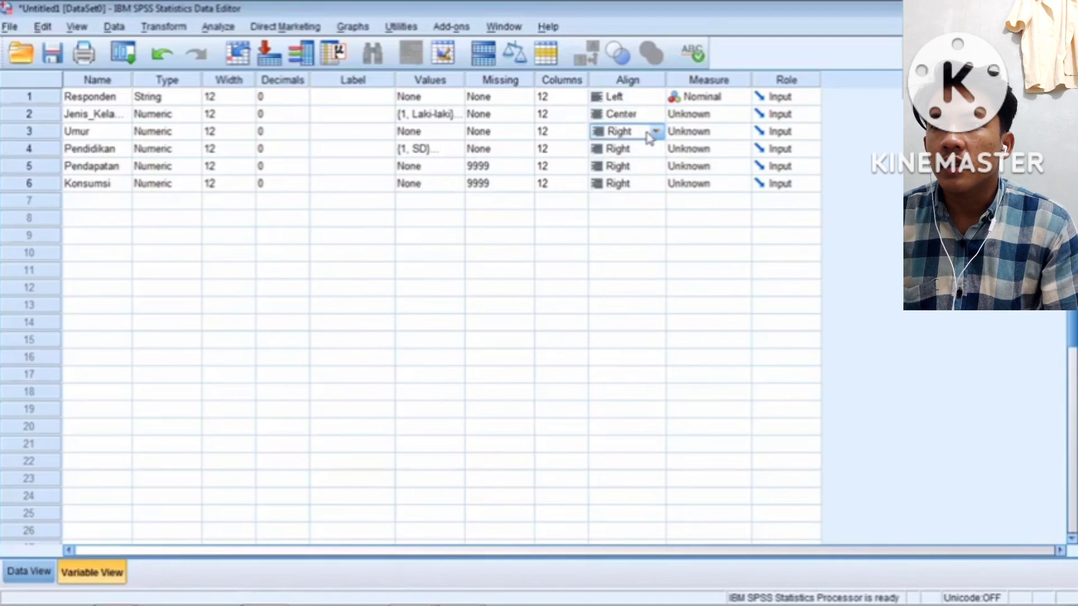
click(654, 132)
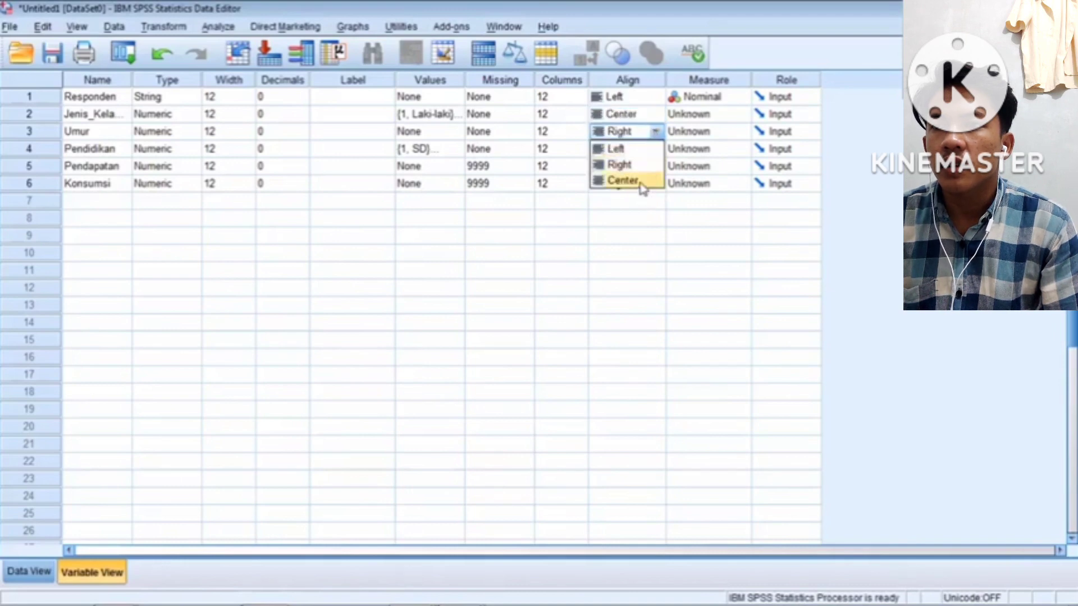
click(641, 181)
Center-align Pendidikan, Pendapatan and Konsumsi, then view the centered values in Data View
click(652, 153)
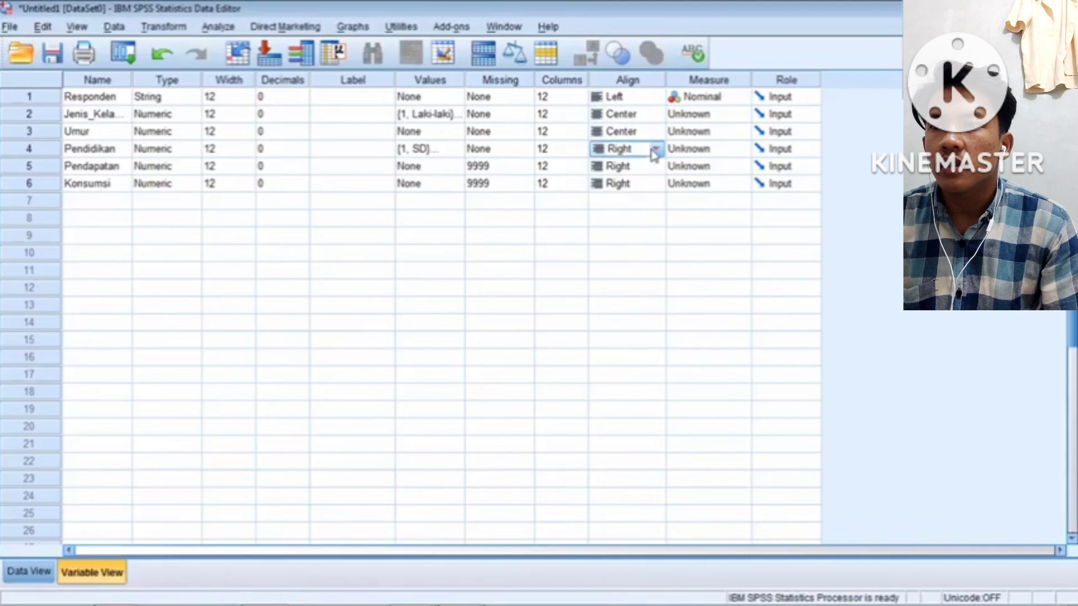
click(655, 150)
click(650, 198)
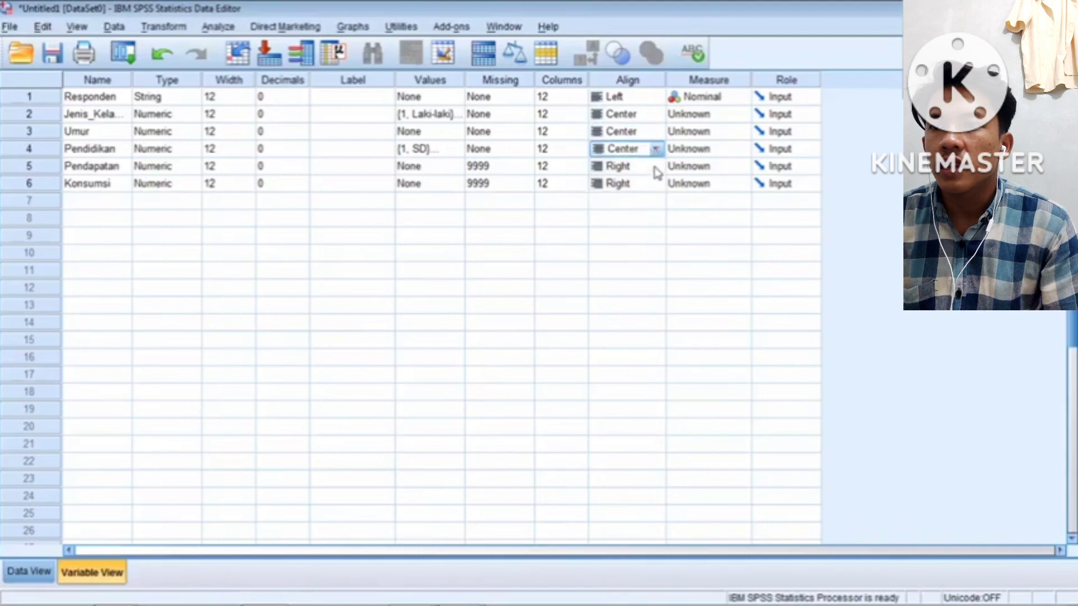
click(655, 168)
click(655, 167)
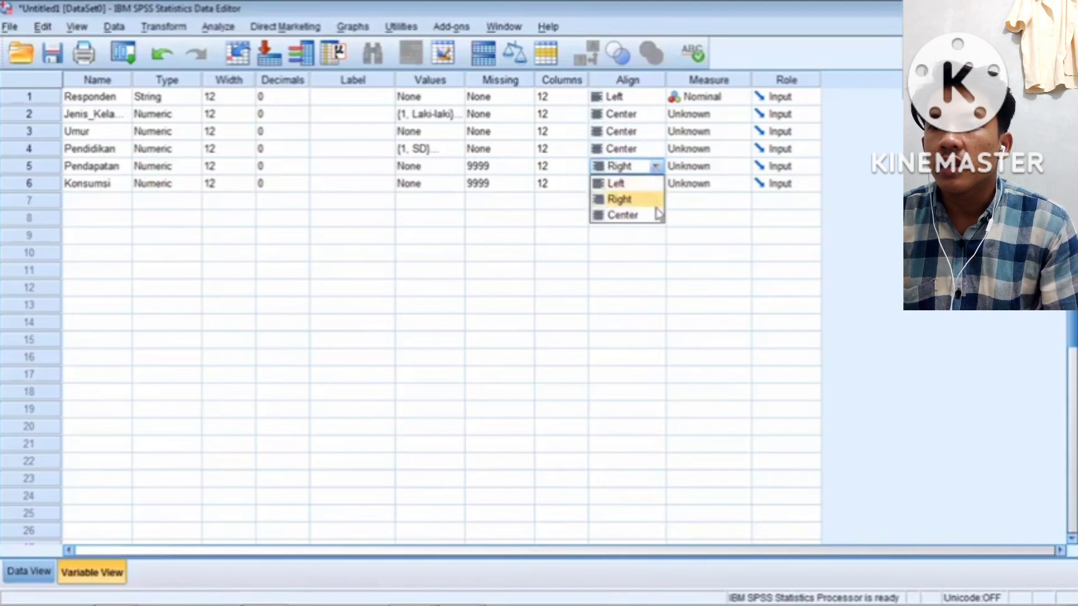
click(657, 214)
click(660, 184)
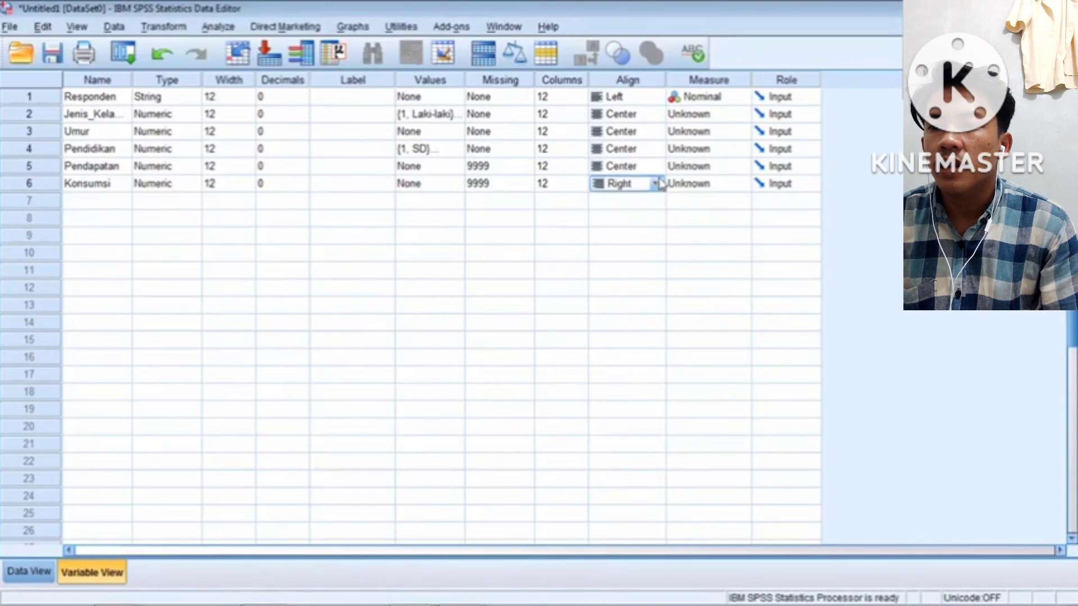
click(656, 183)
click(651, 233)
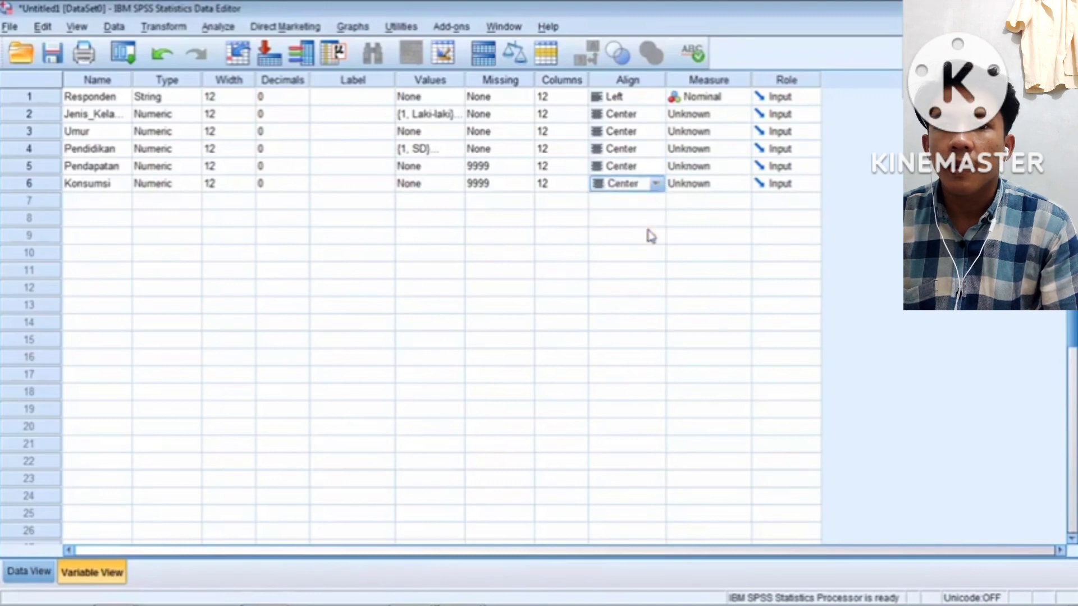
click(23, 576)
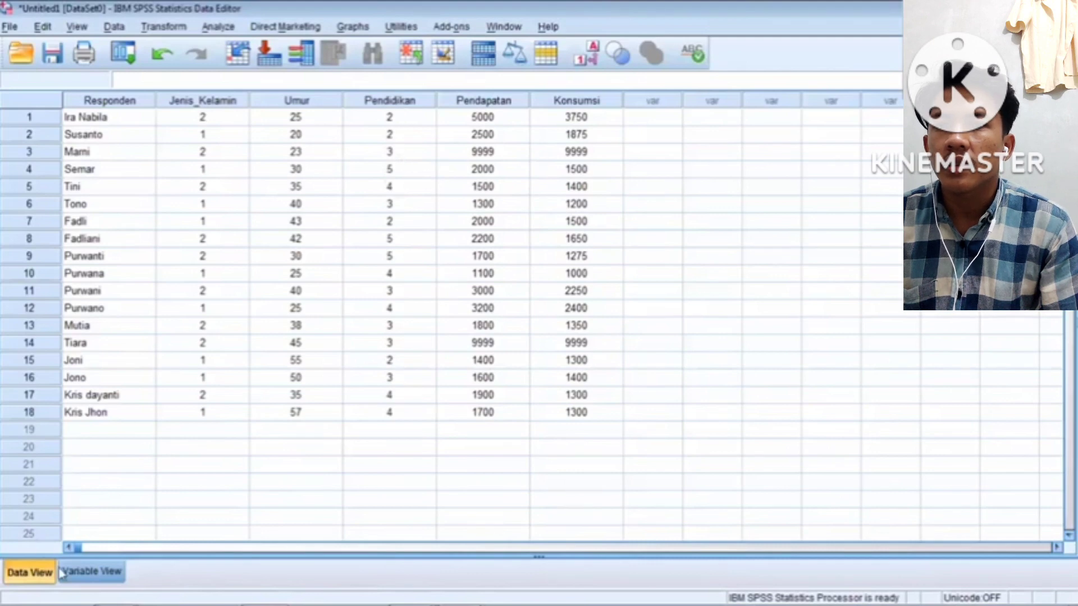
Go back to Variable View after reviewing the centered data
click(64, 578)
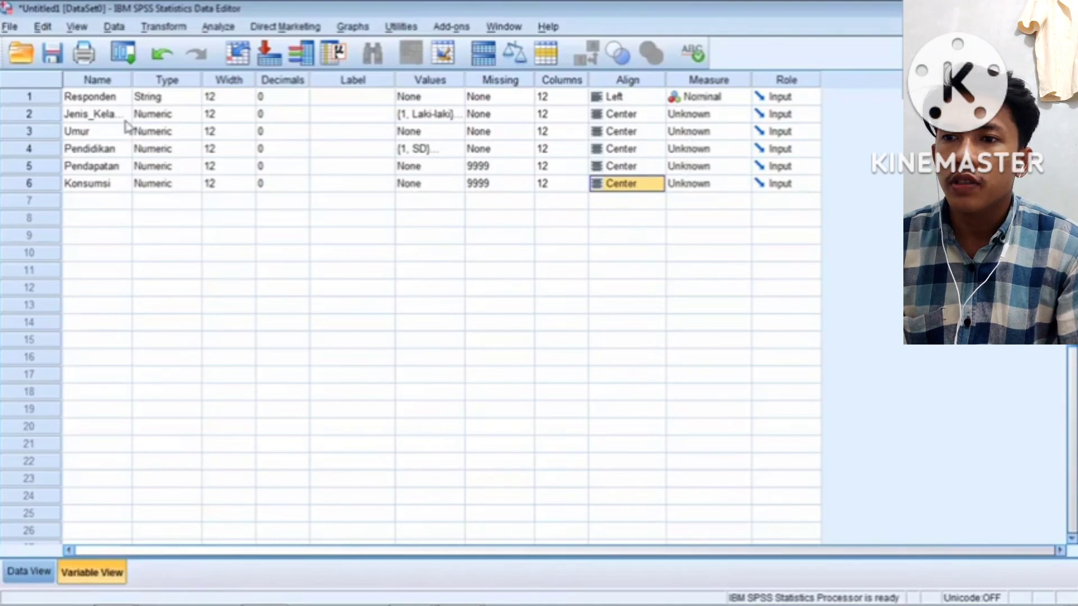
Set Measure to Nominal for Jenis_Kelamin, Scale for Umur, Pendapatan, Konsumsi, and Ordinal for Pendidikan
click(716, 115)
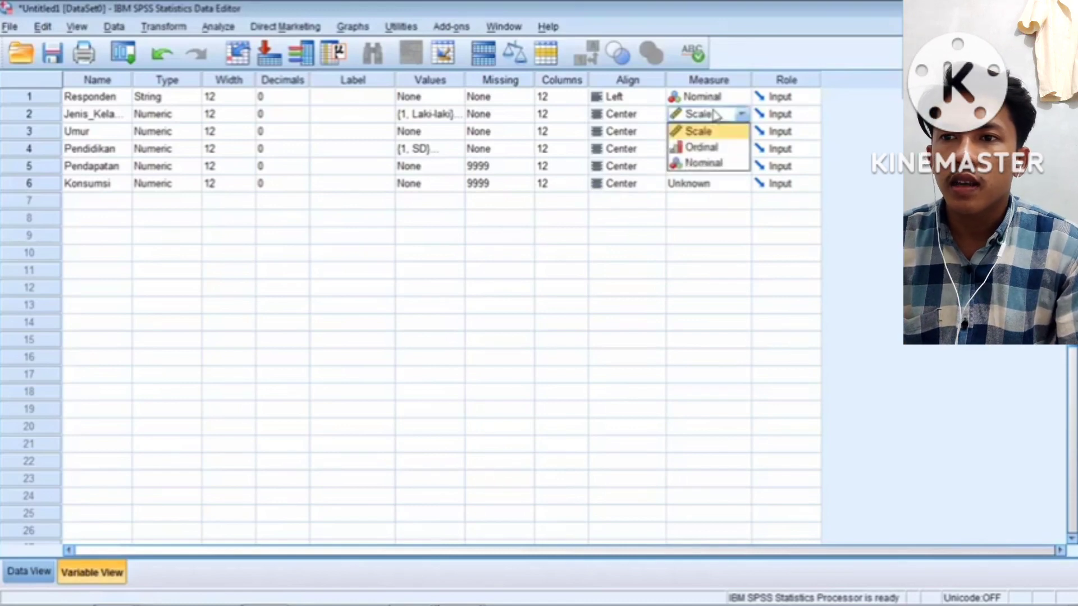
click(721, 168)
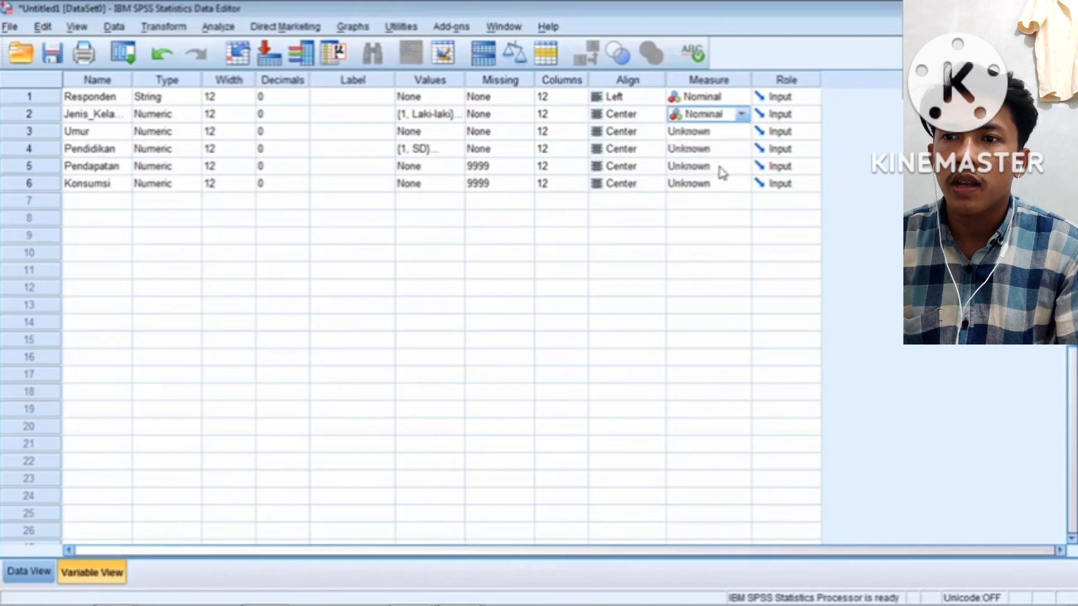
click(724, 131)
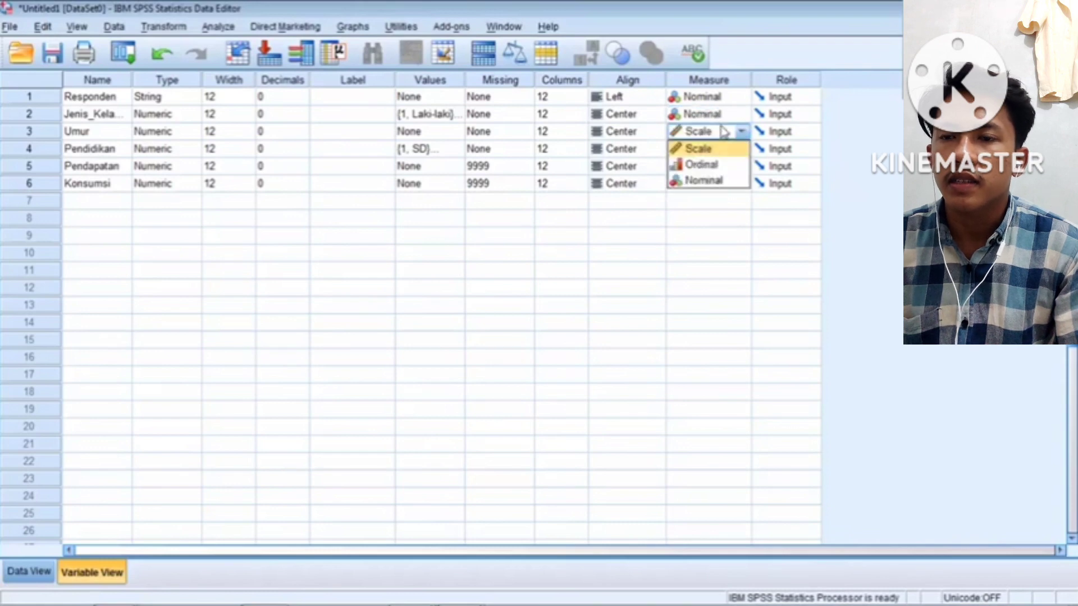
click(699, 150)
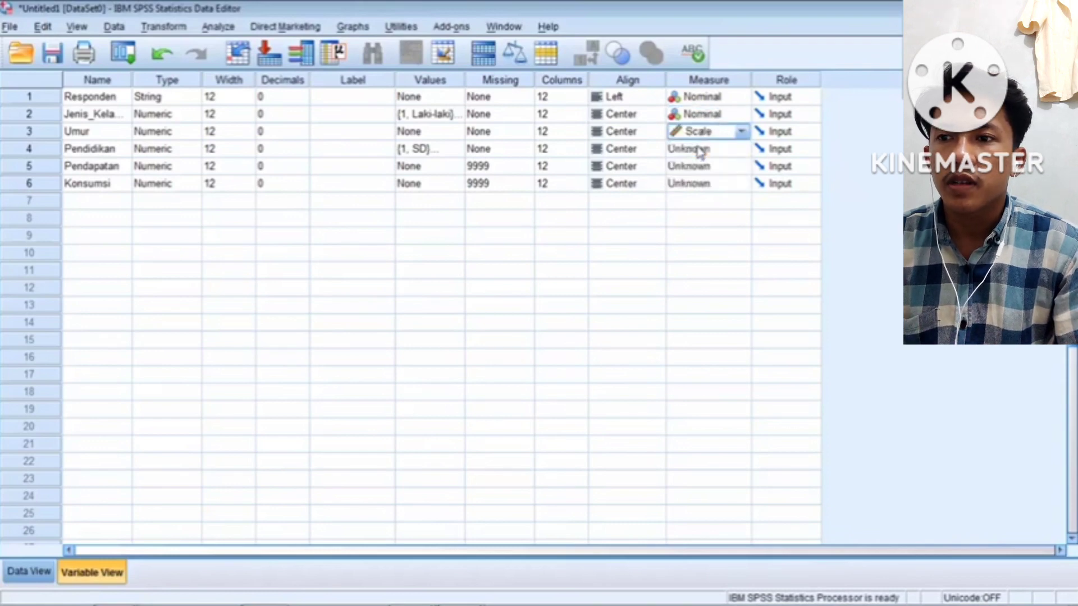
click(728, 153)
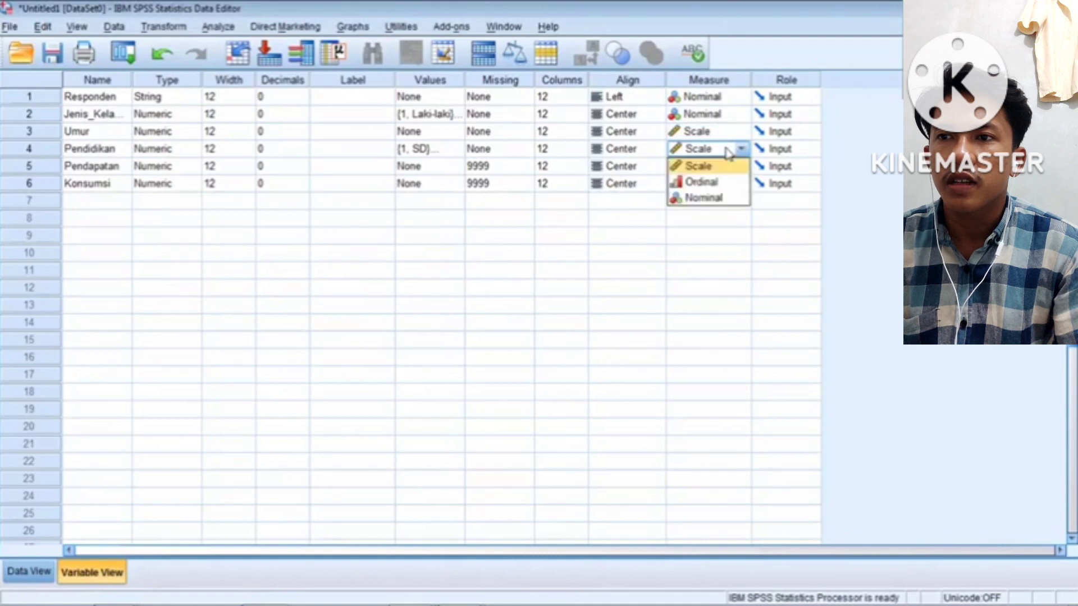
click(701, 183)
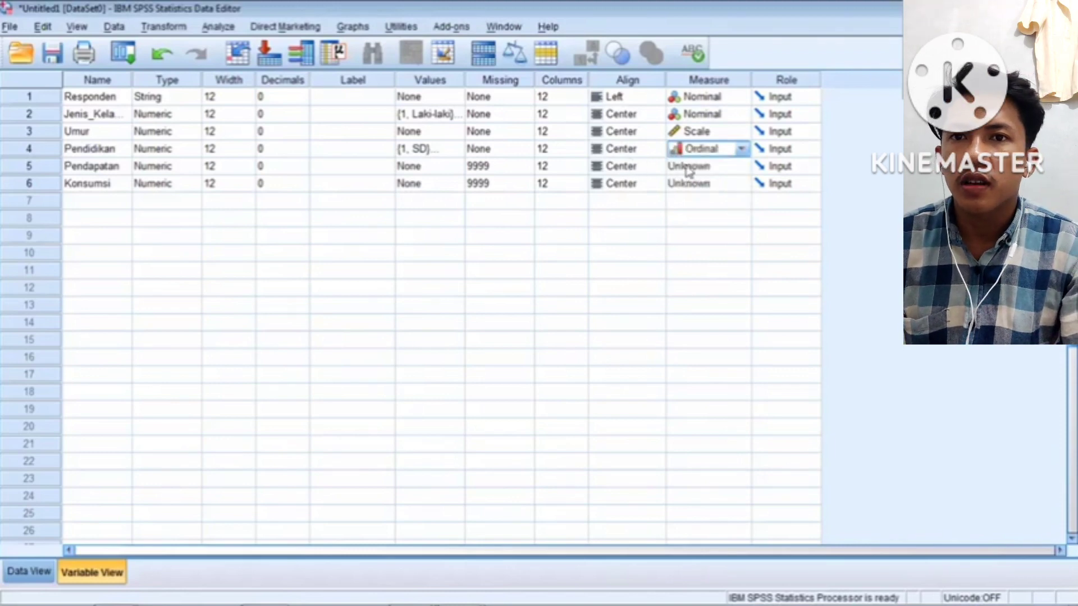
click(696, 169)
click(698, 182)
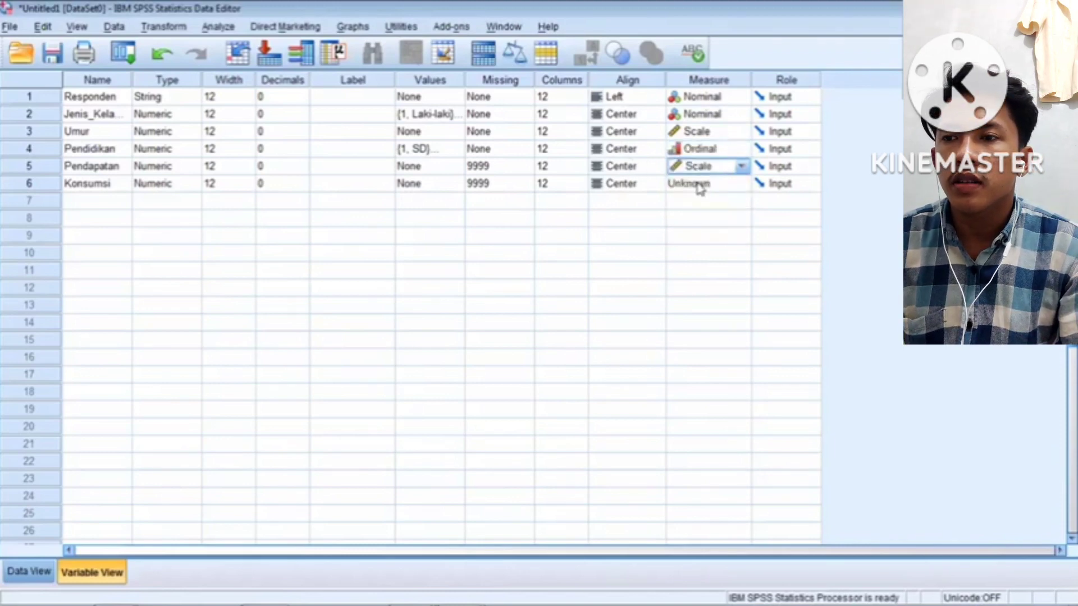
click(700, 186)
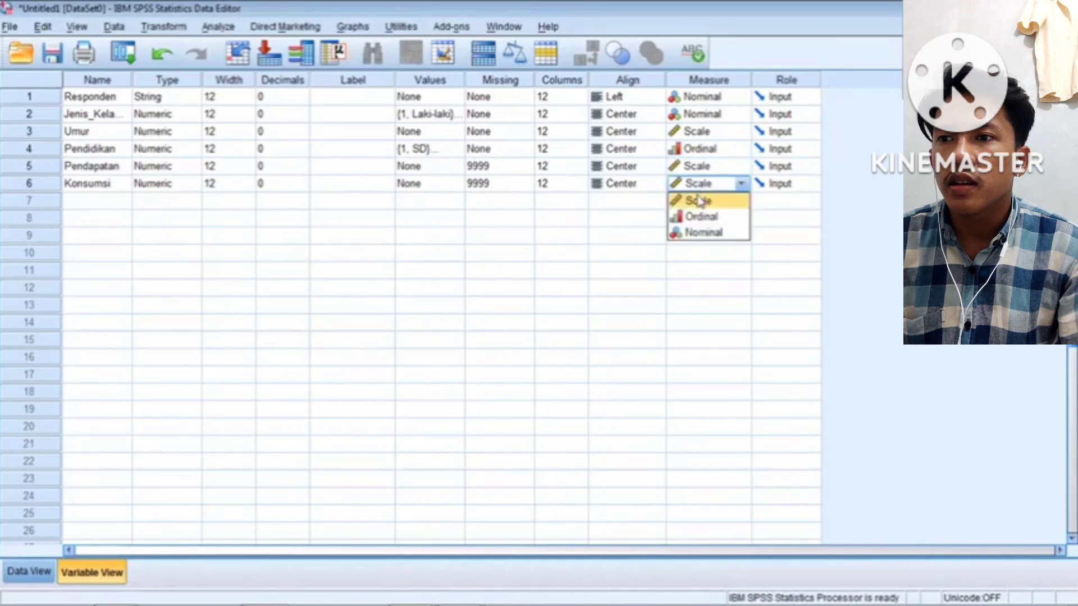
click(699, 202)
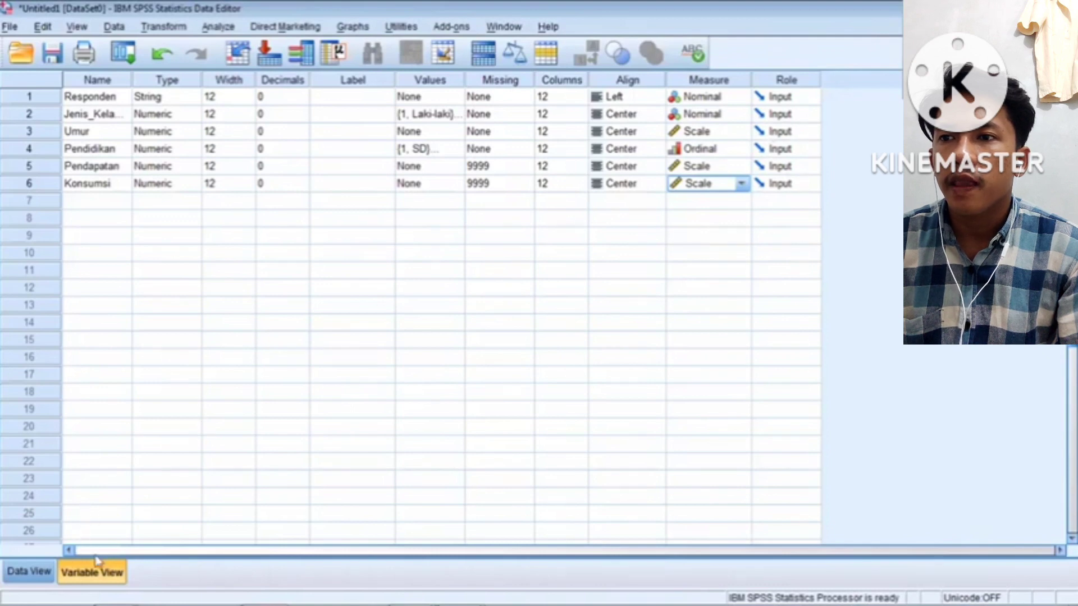
Switch to Data View and open Analyze > Descriptive Statistics > Descriptives
click(14, 578)
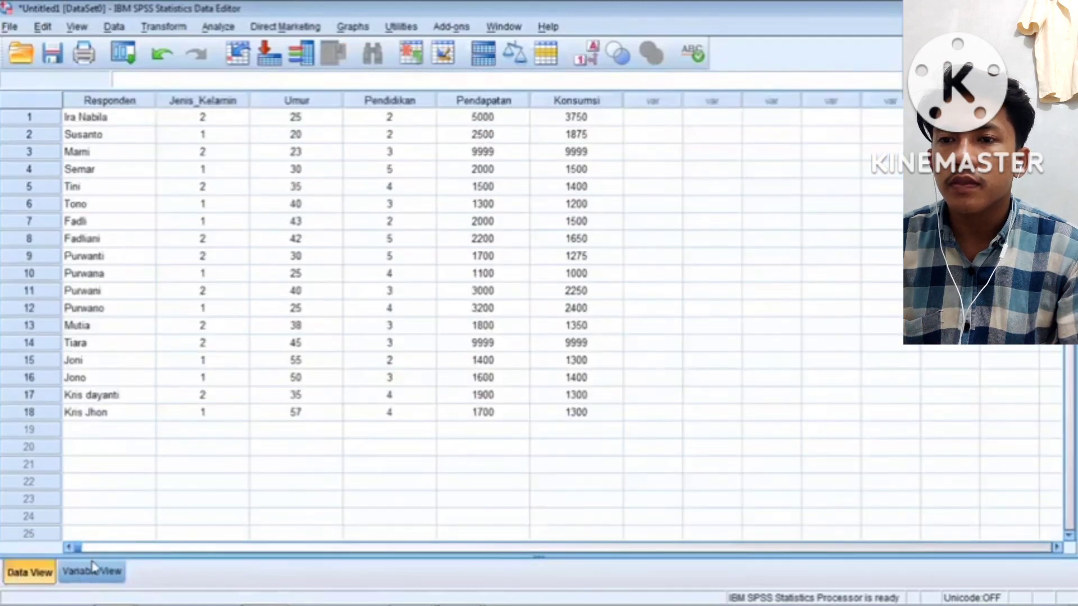
click(220, 27)
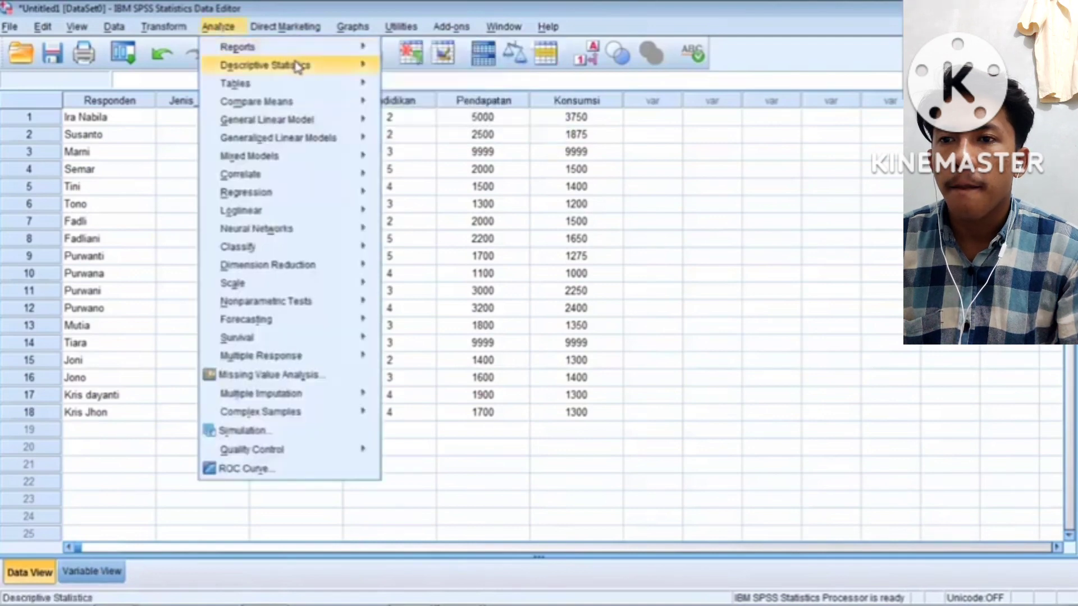
mouse_move(298, 68)
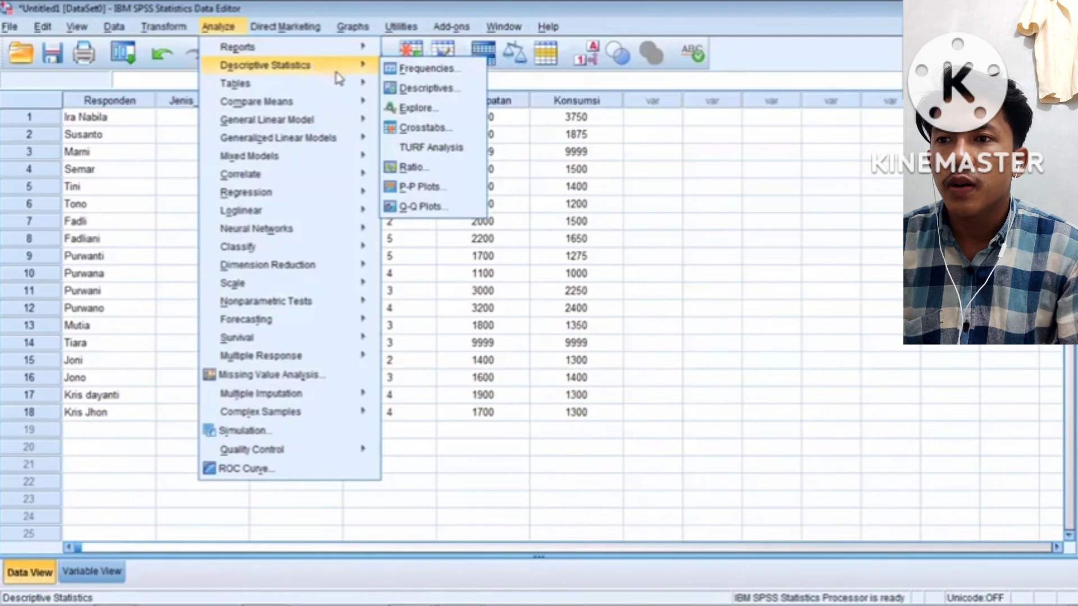
click(401, 86)
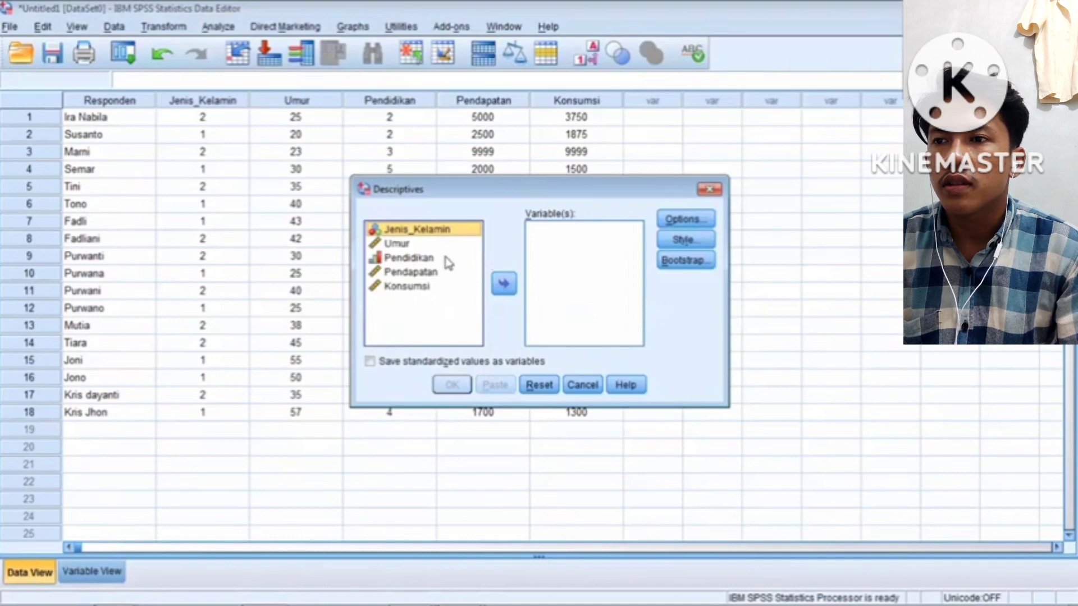
Move Umur, Pendapatan and Konsumsi into Variable(s), then open Options
click(426, 244)
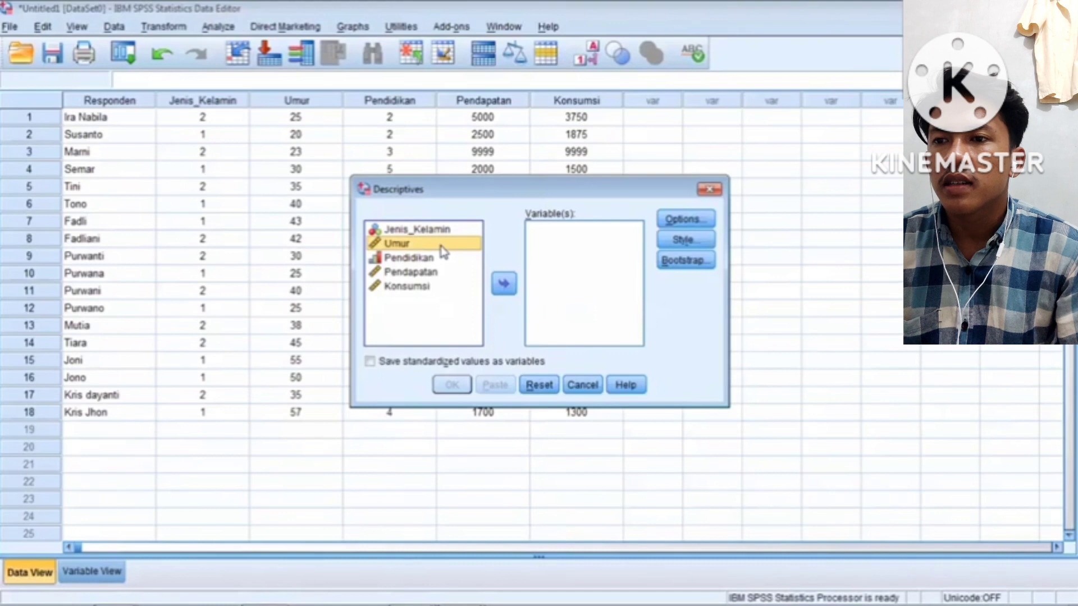
click(508, 289)
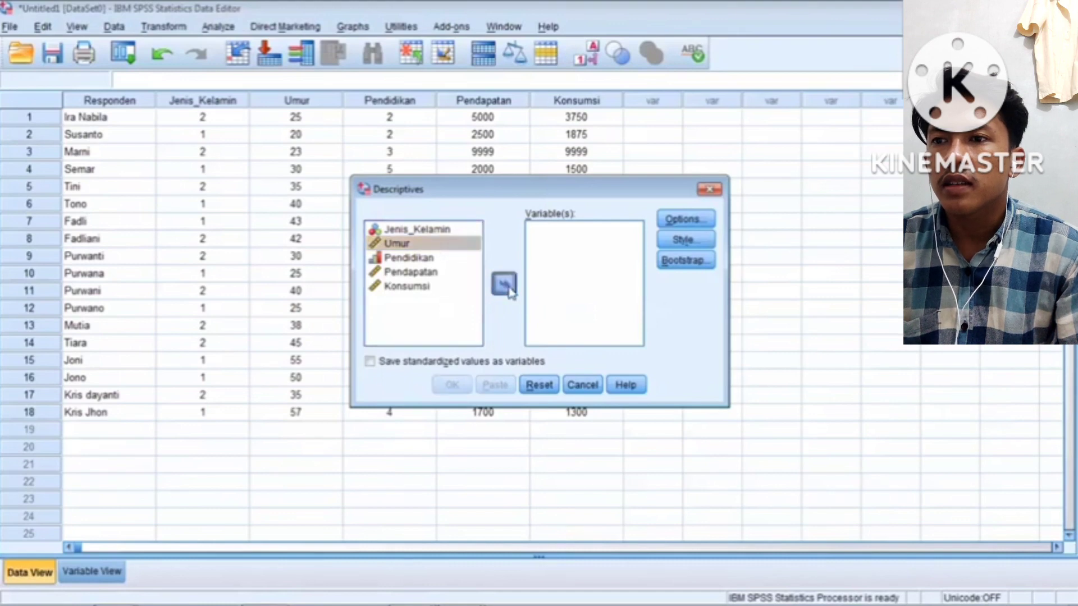
click(438, 259)
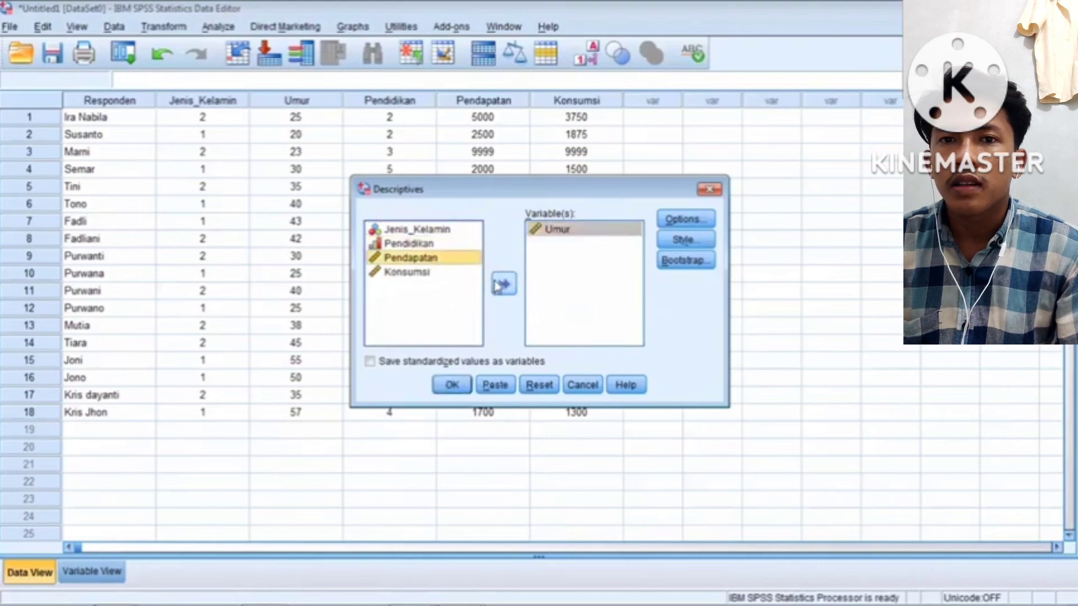
click(497, 286)
click(422, 259)
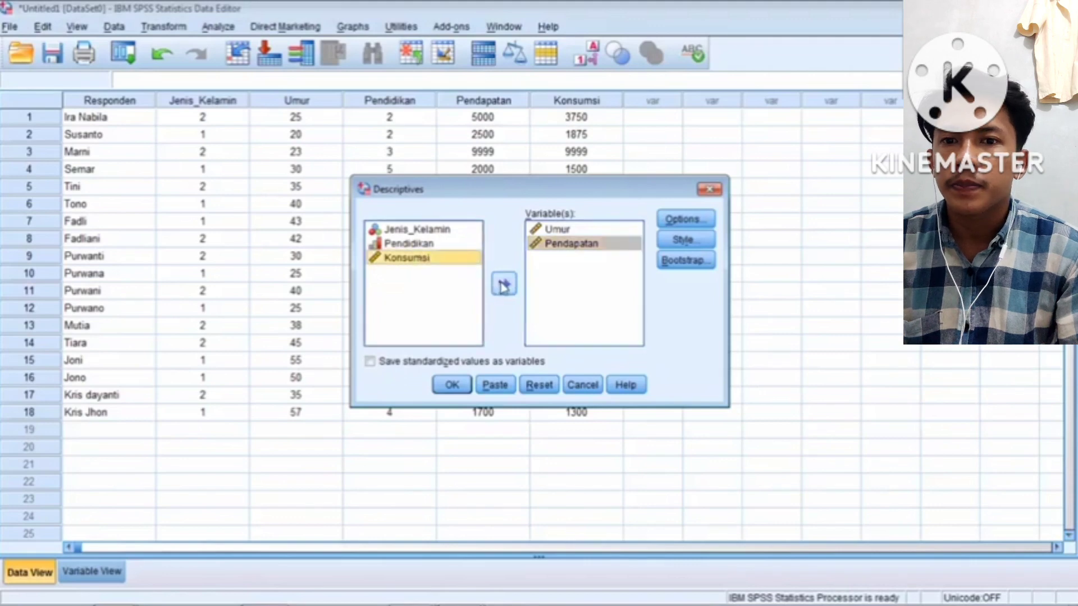
click(503, 287)
click(691, 225)
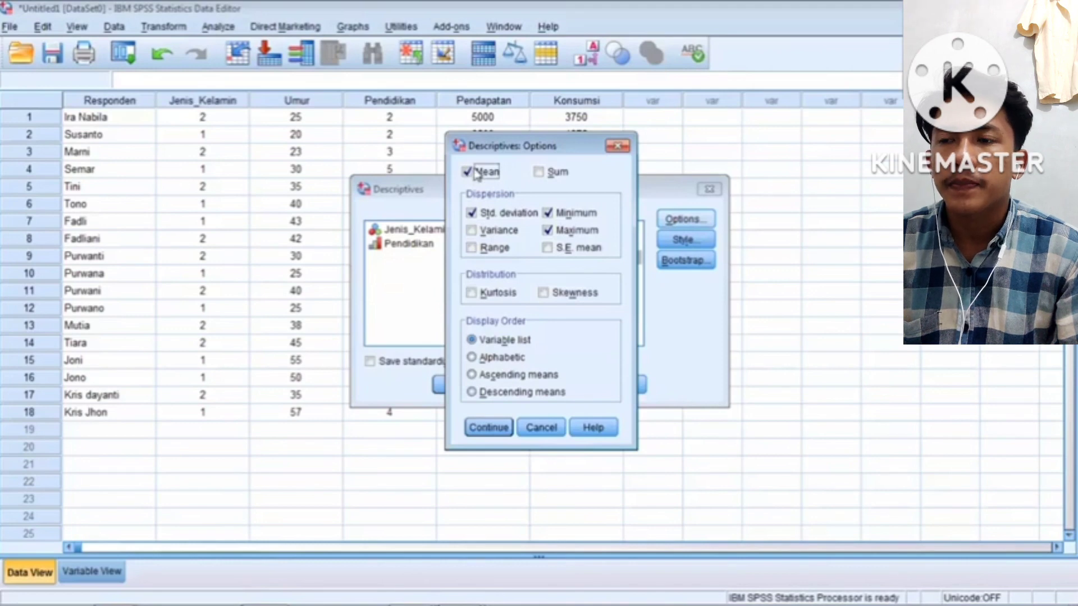
Tick Sum, Variance, Range, S.E. mean, Kurtosis and Skewness, and confirm the options
click(539, 175)
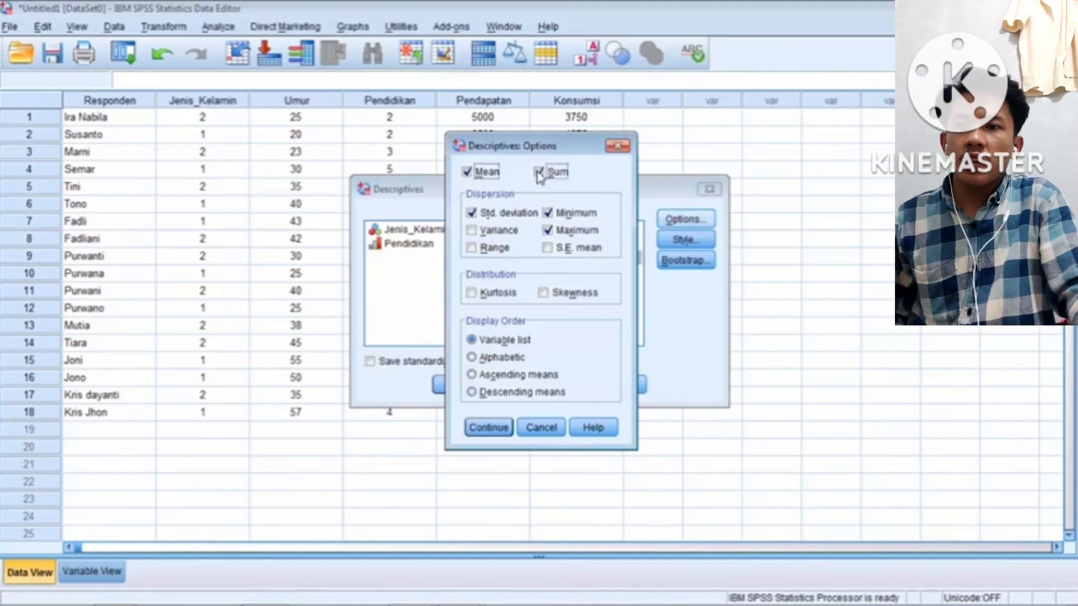
click(471, 231)
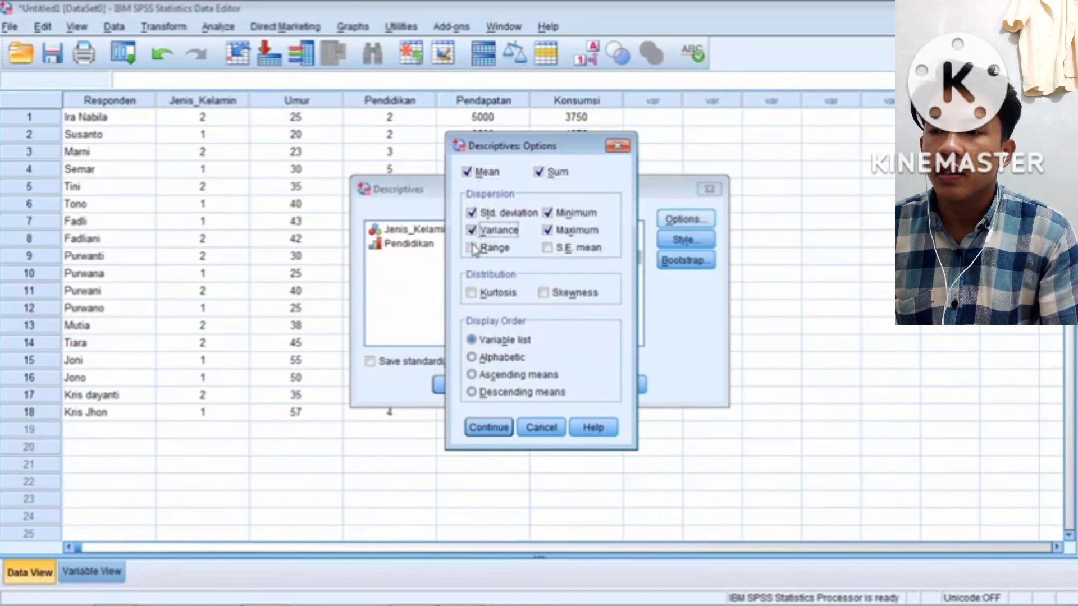
click(472, 248)
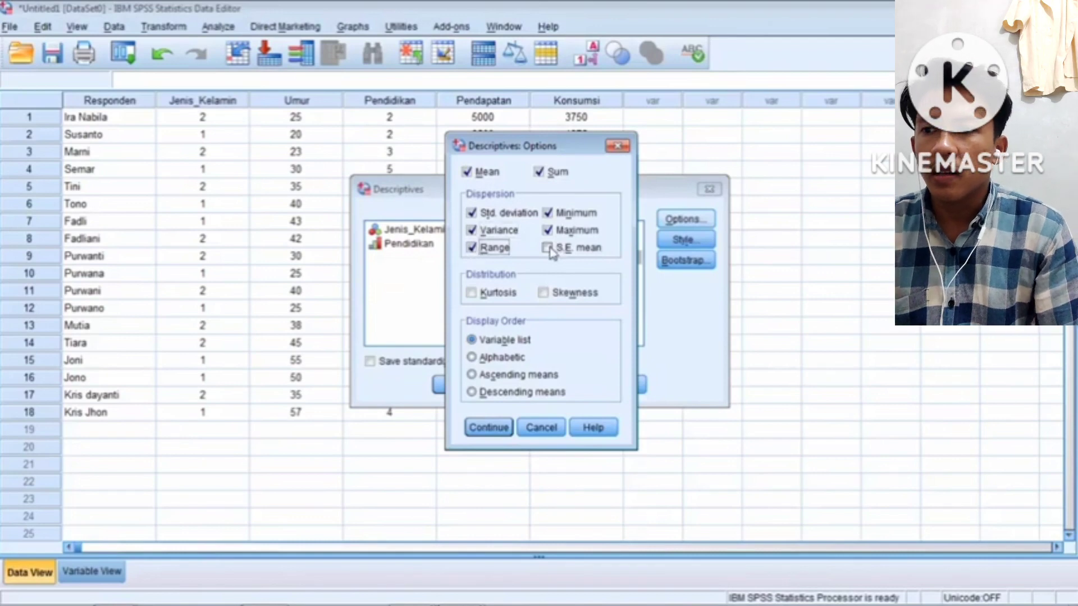
click(548, 248)
click(472, 292)
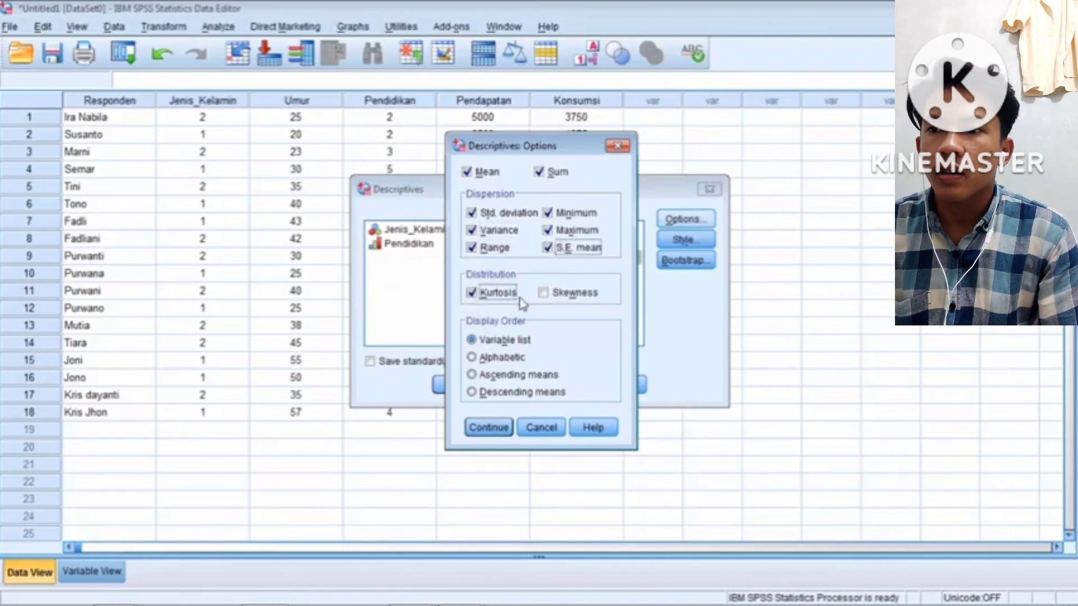
click(543, 294)
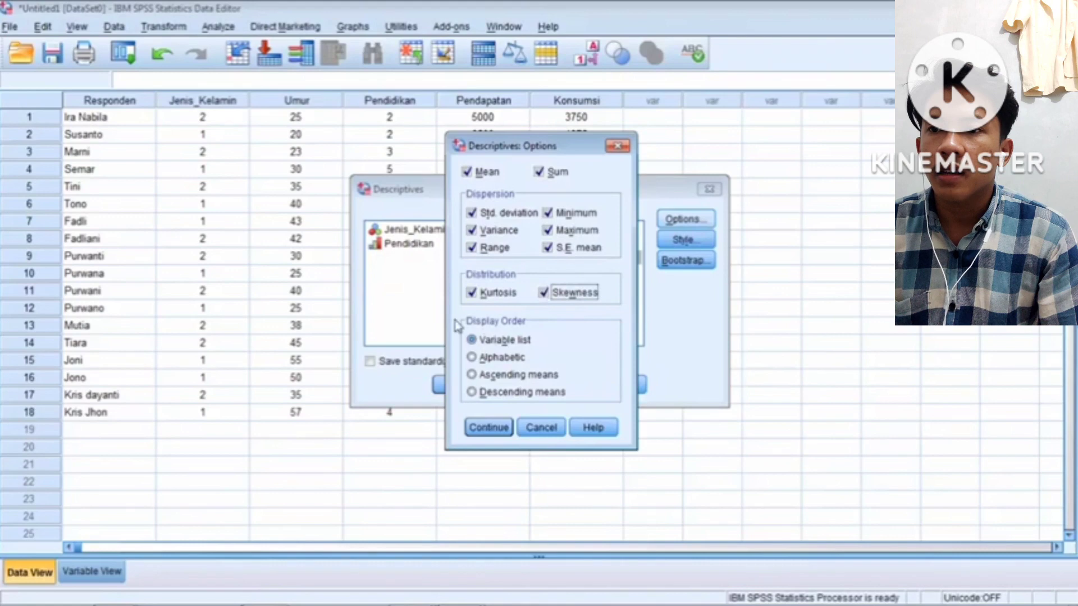
click(494, 432)
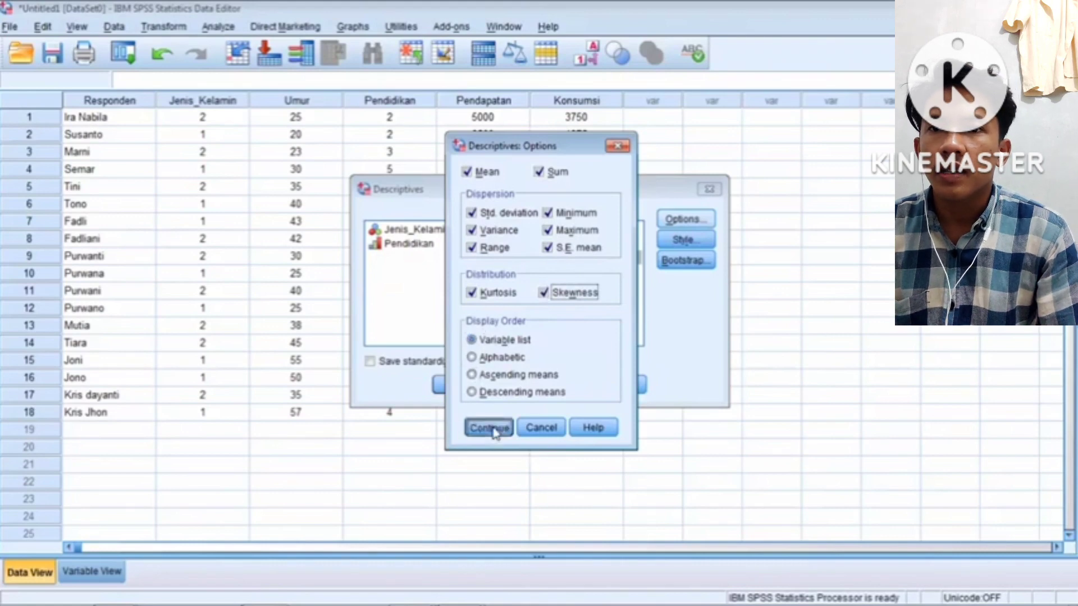
Run Descriptives on Umur, Pendapatan and Konsumsi to produce the statistics table
click(452, 385)
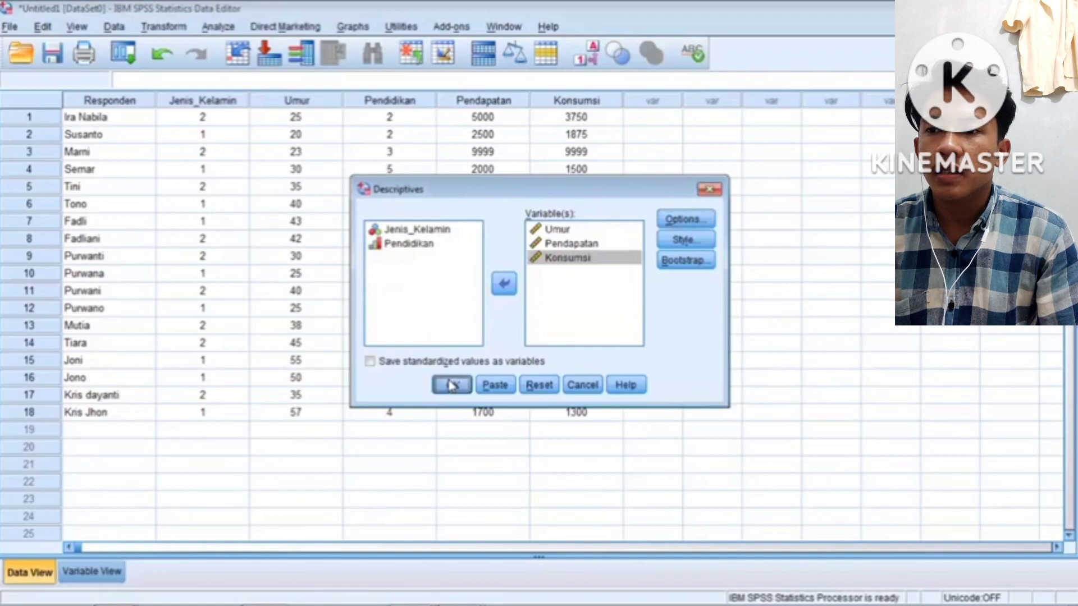